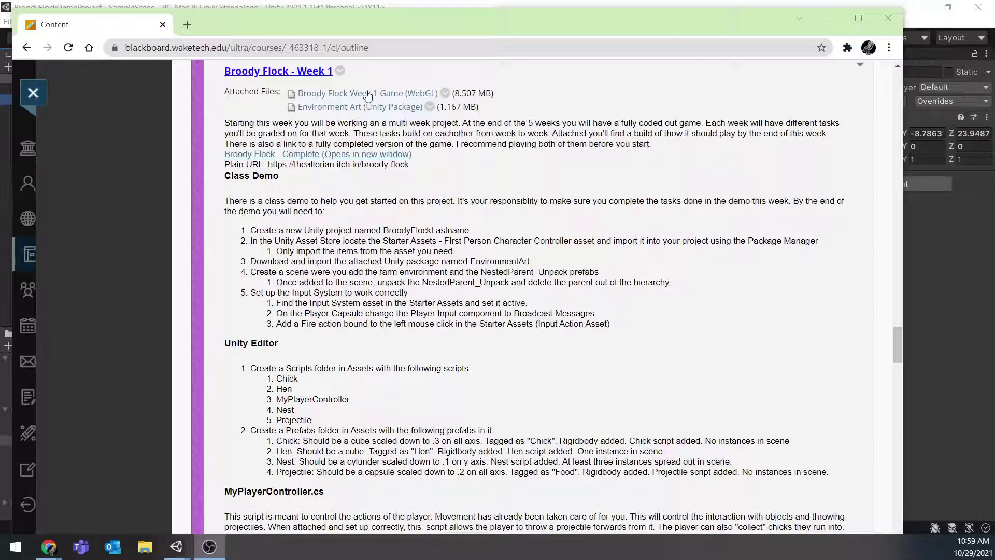
# Switch to the Unity editor and unpack the NestedParent_Unpack prefab in the scene one level.
pyautogui.click(919, 29)
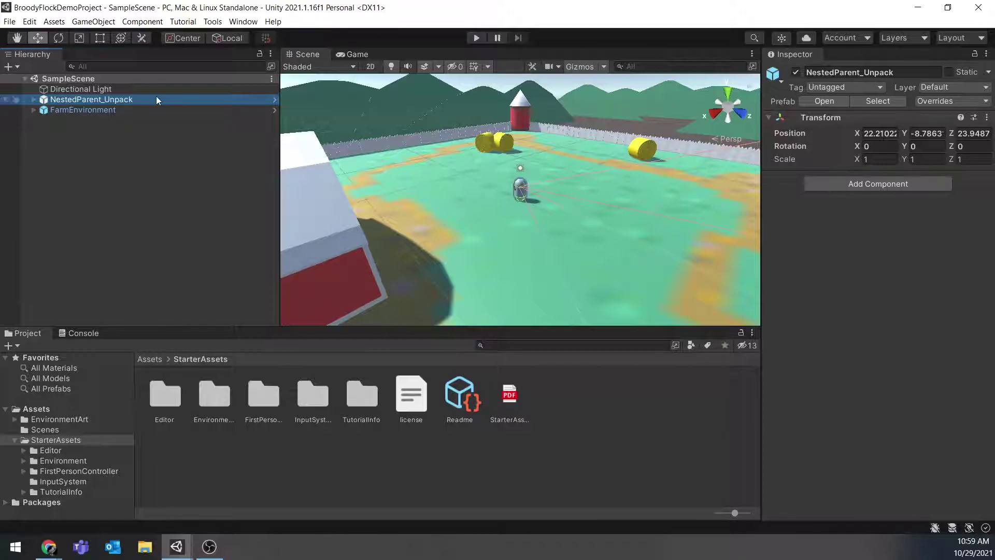
pyautogui.click(87, 136)
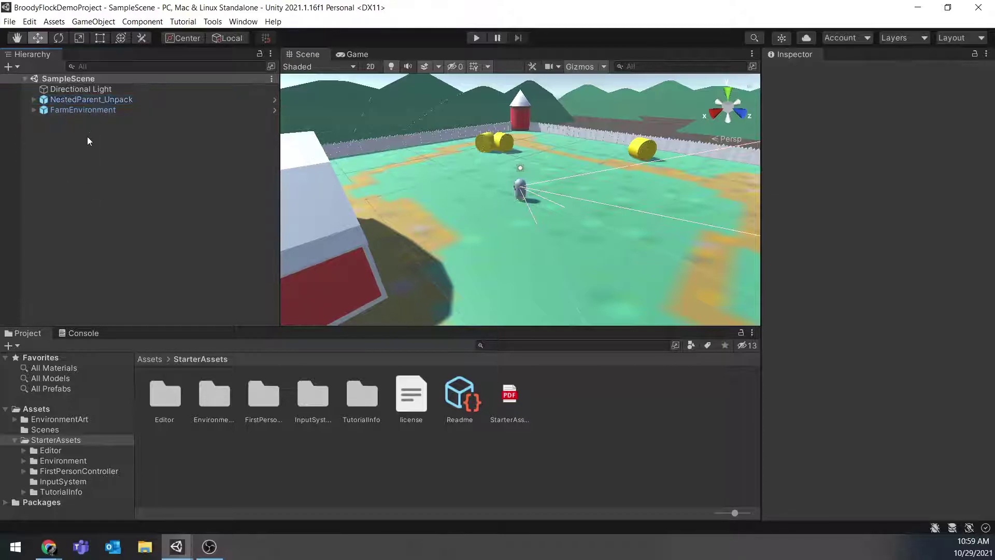
pyautogui.click(101, 100)
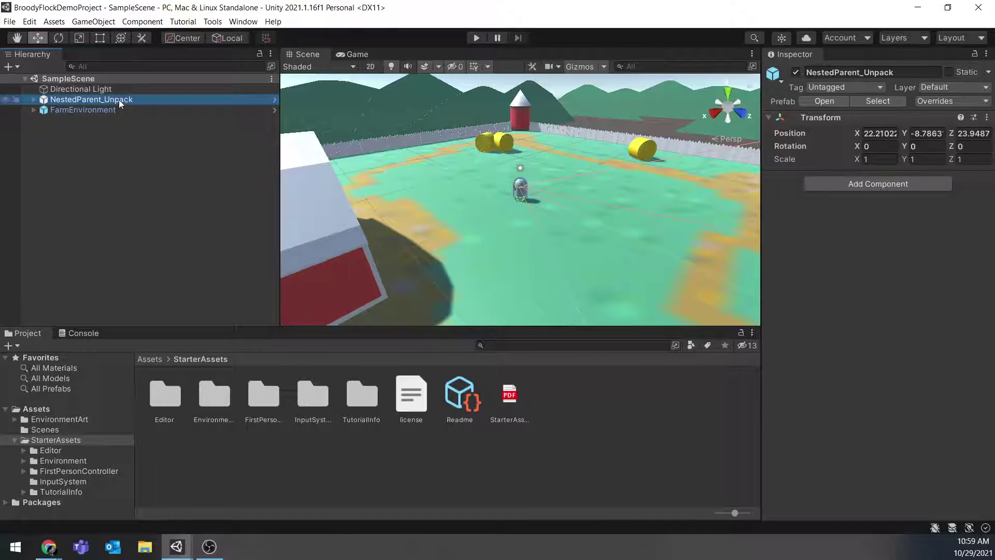
pyautogui.rightClick(119, 99)
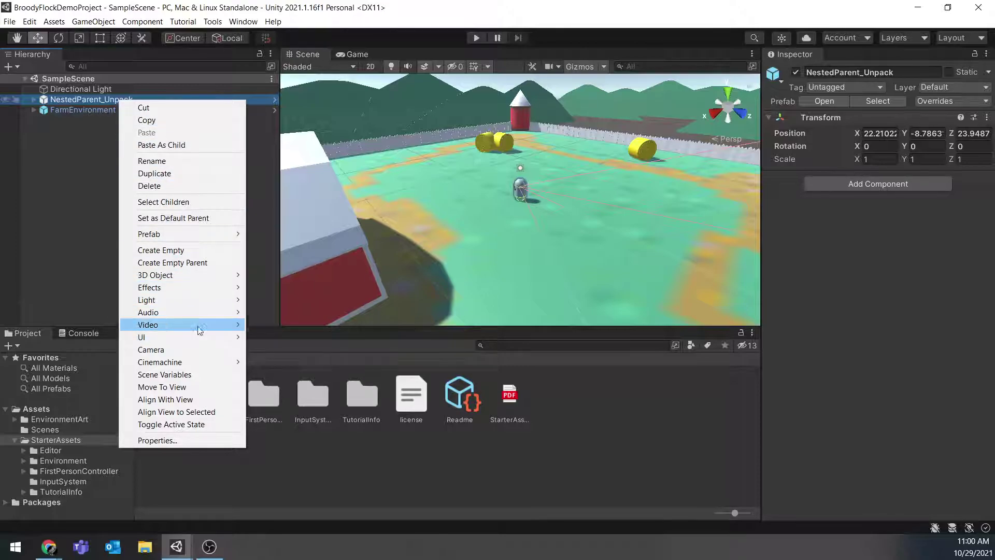
pyautogui.moveTo(199, 235)
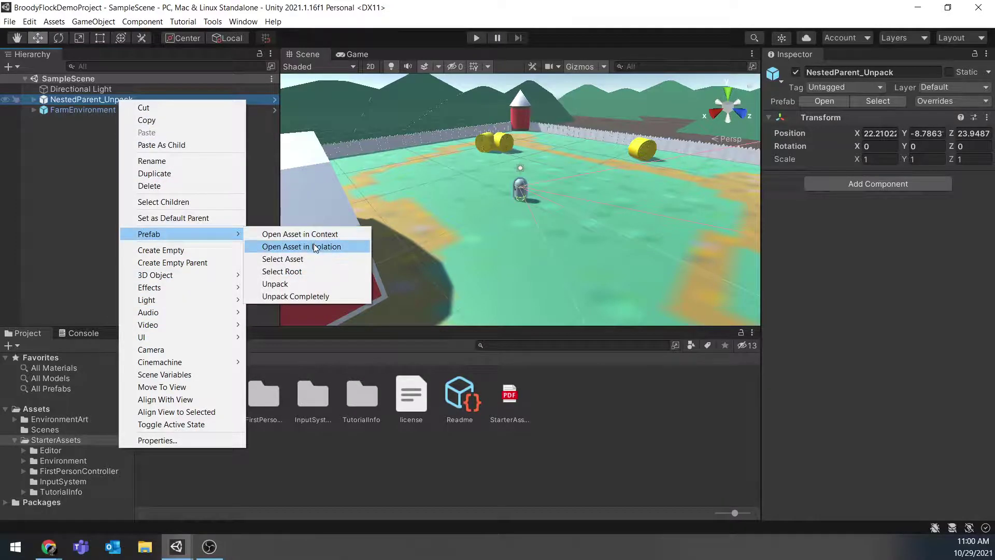
pyautogui.click(320, 287)
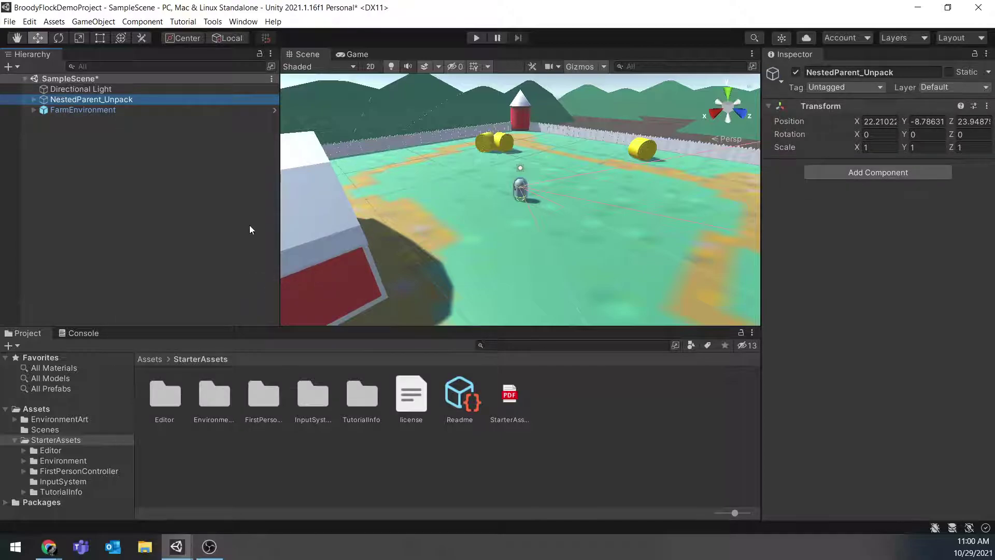
# Move MainCamera, PlayerFollowCamera and PlayerCapsule out of NestedParent_Unpack to the scene's root level, and delete that parent object.
pyautogui.click(33, 100)
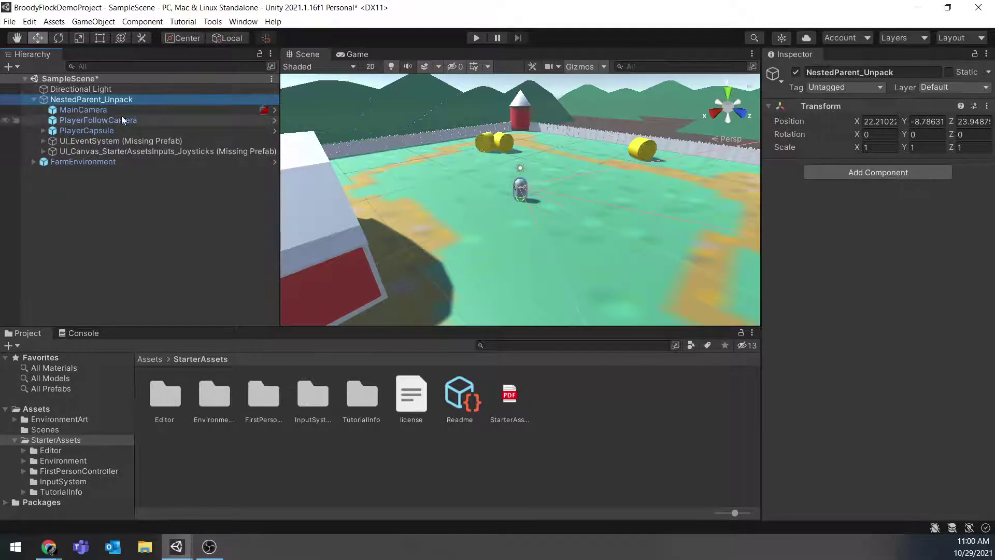
pyautogui.click(105, 111)
pyautogui.keyDown('shift'); pyautogui.click(98, 130); pyautogui.keyUp('shift')
pyautogui.moveTo(89, 110); pyautogui.dragTo(90, 92)
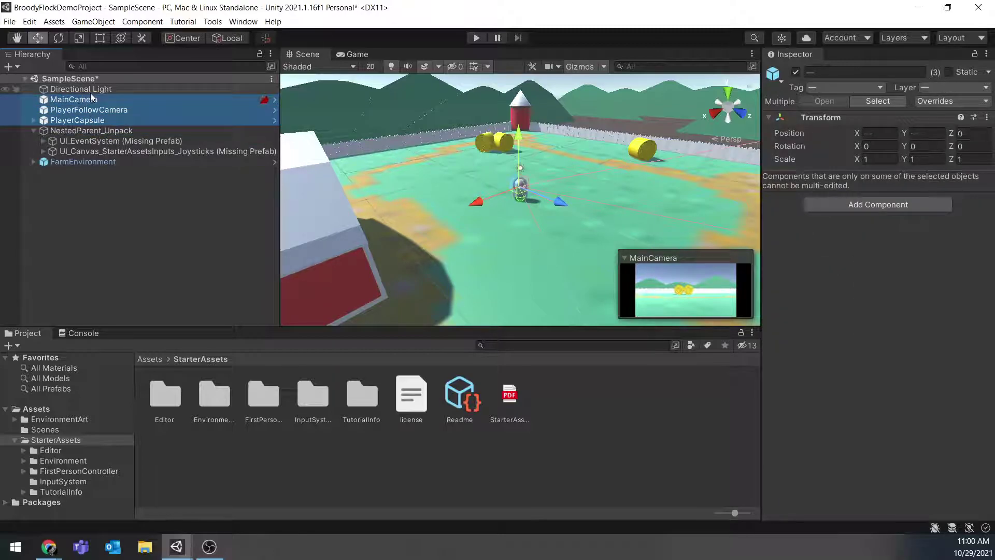
pyautogui.click(94, 130)
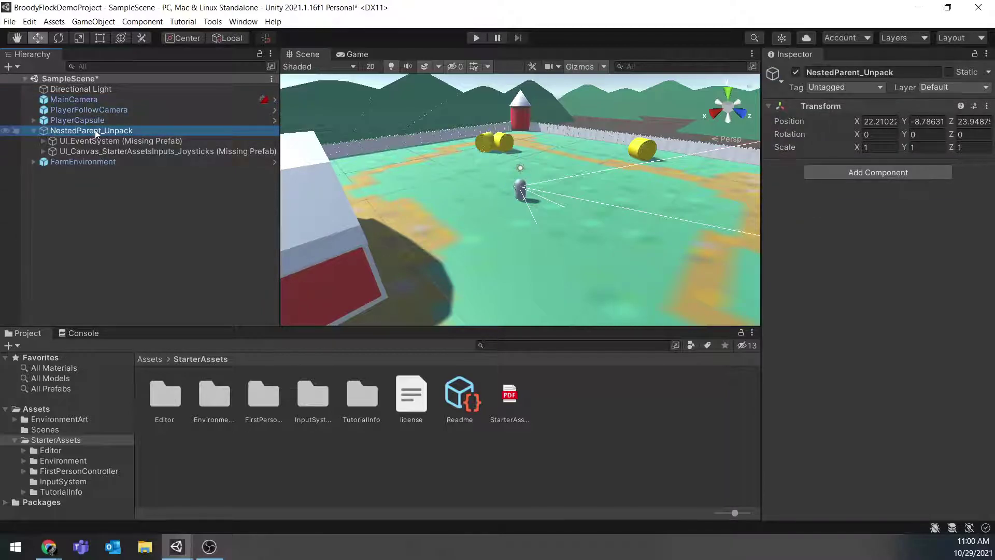
pyautogui.press('Delete')
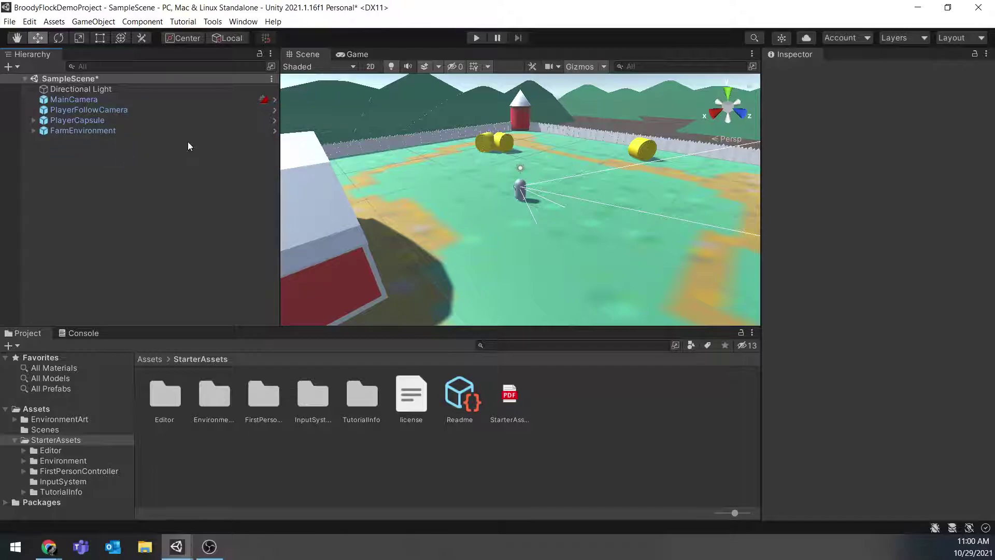
# Play-test the scene by walking and looking around the farm, and stop play mode.
pyautogui.click(473, 37)
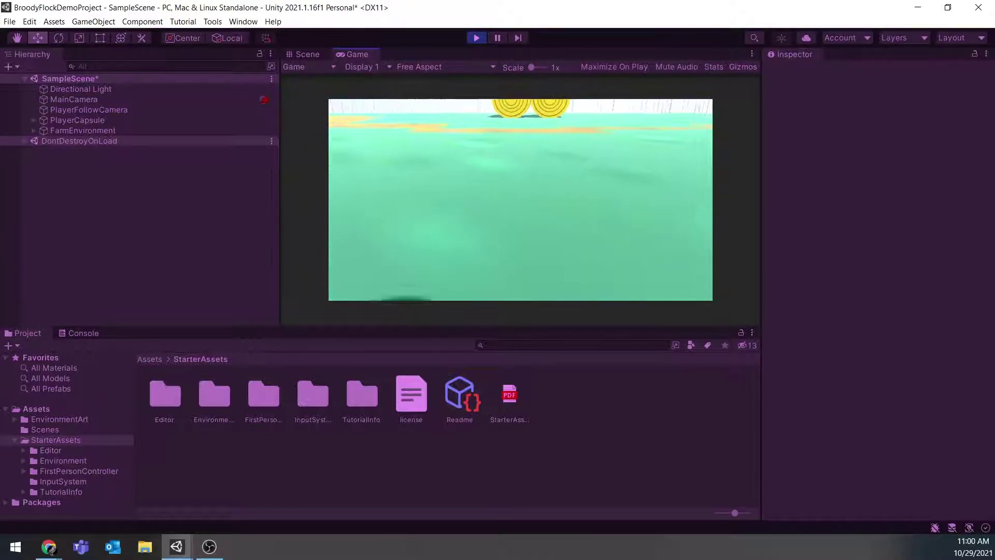
pyautogui.press('w')
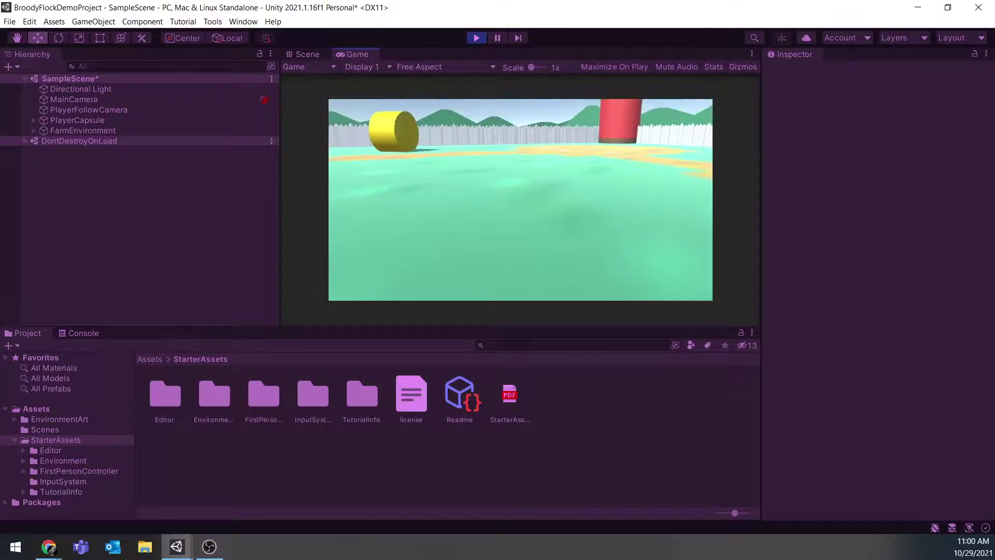
pyautogui.press('Escape')
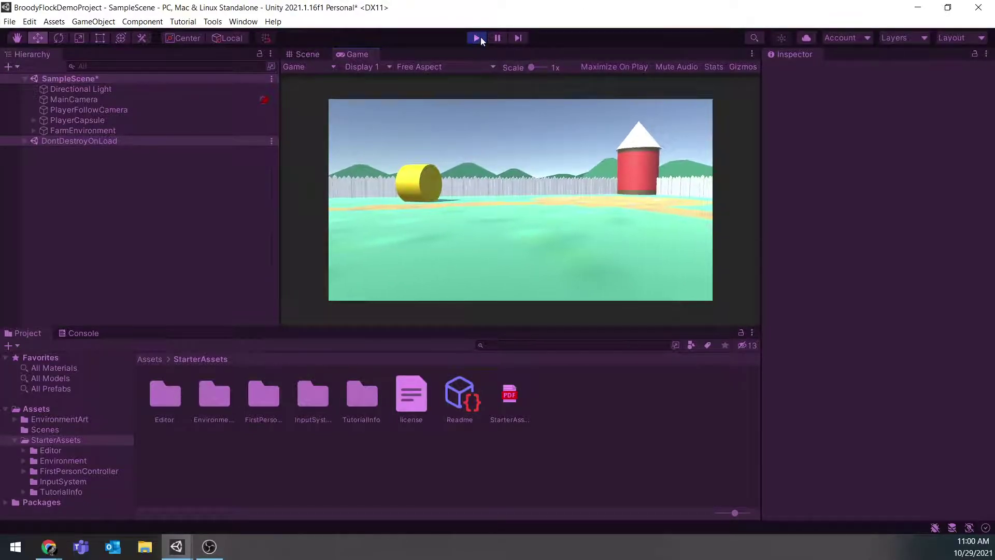
pyautogui.click(477, 38)
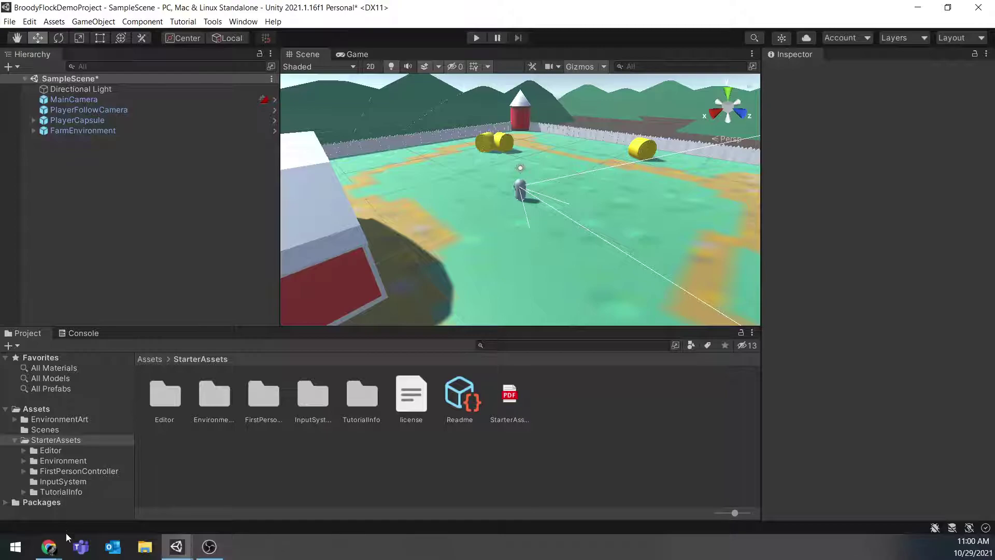
# Switch to the Broody Flock - Week 1 assignment page in Chrome and review the Class Demo and Unity Editor requirements.
pyautogui.click(49, 547)
pyautogui.click(179, 477)
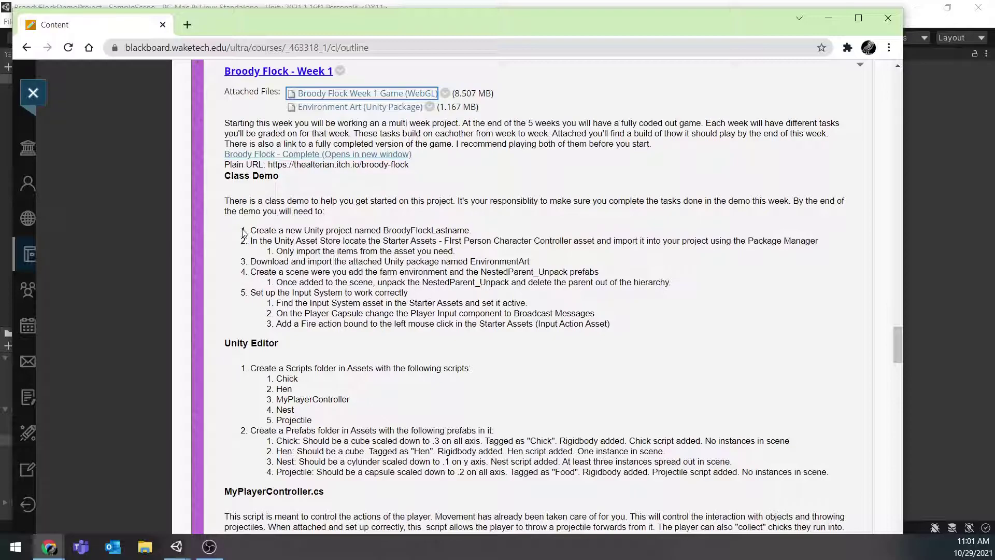
pyautogui.click(263, 223)
pyautogui.moveTo(264, 223); pyautogui.dragTo(532, 327)
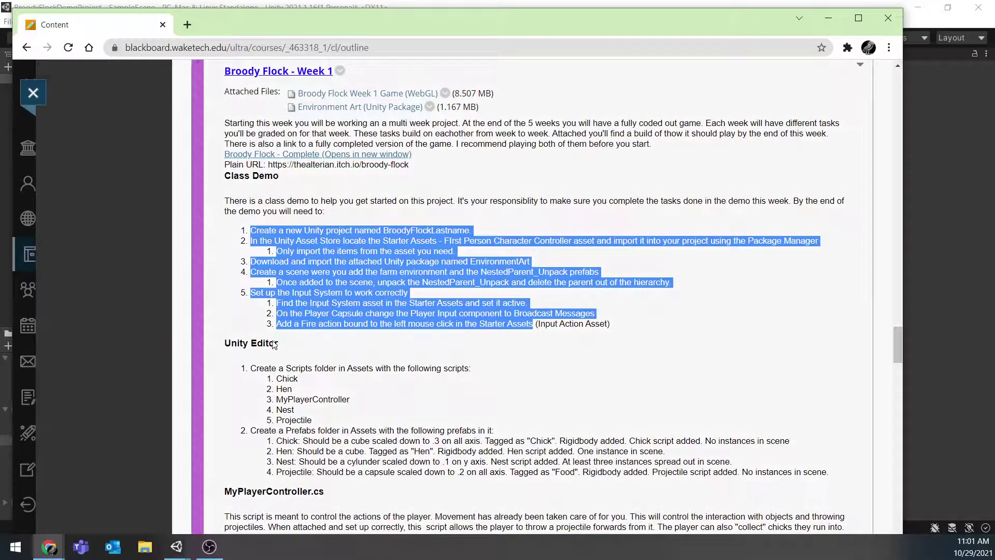
pyautogui.click(336, 396)
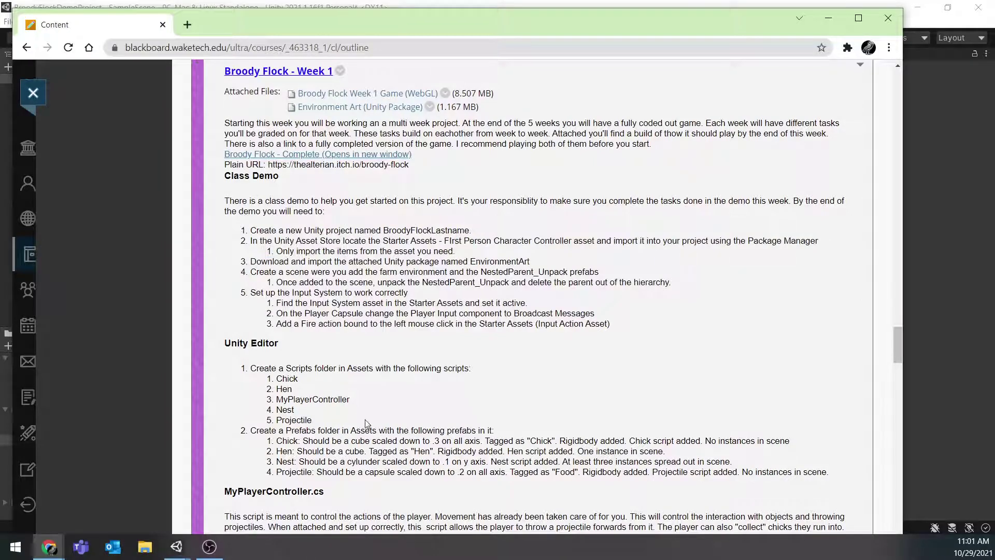
pyautogui.scroll(-6, 366, 362)
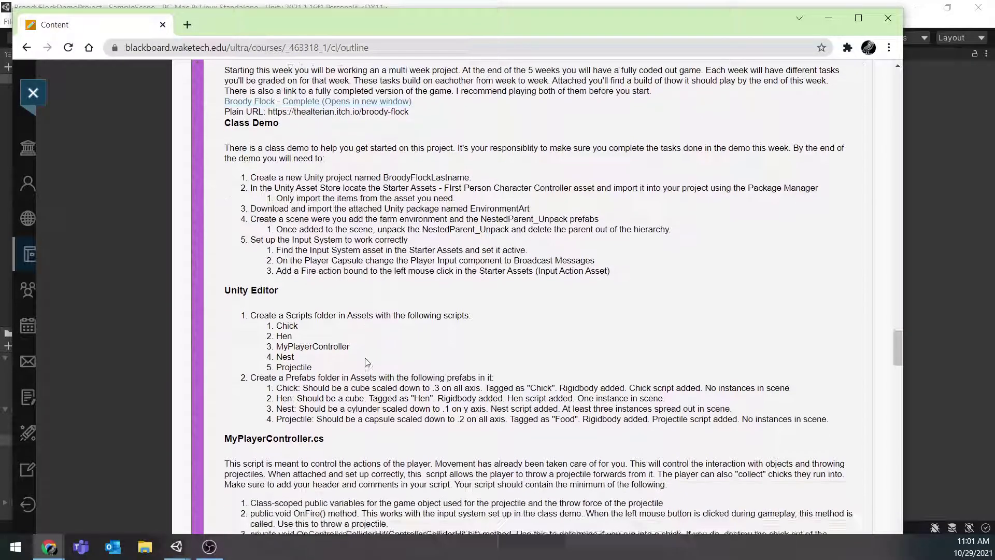
pyautogui.scroll(4, 309, 381)
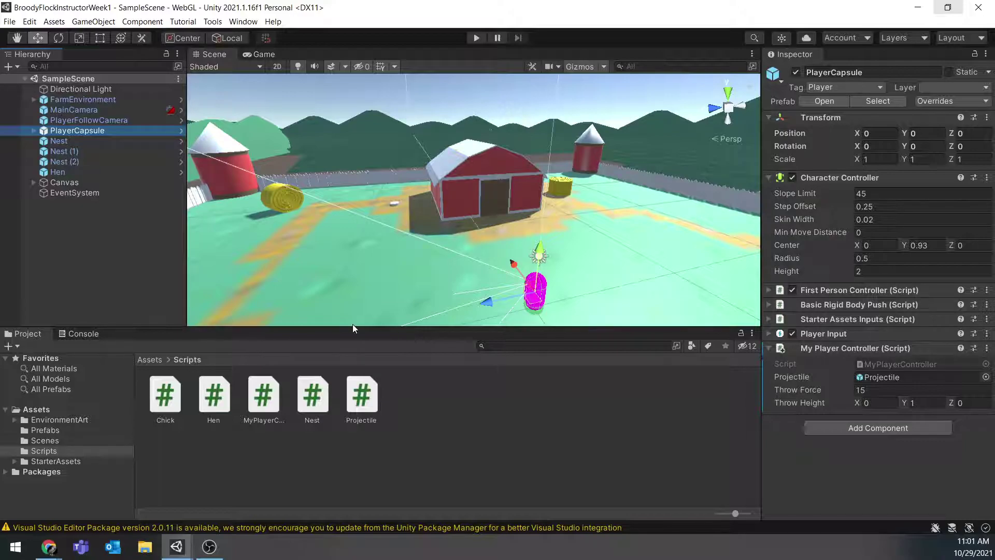
# In the BroodyFlockInstructorWeek1 project, examine the Chick, Hen, MyPlayerController, Nest and Projectile scripts in the Scripts folder.
pyautogui.moveTo(370, 326); pyautogui.dragTo(371, 344)
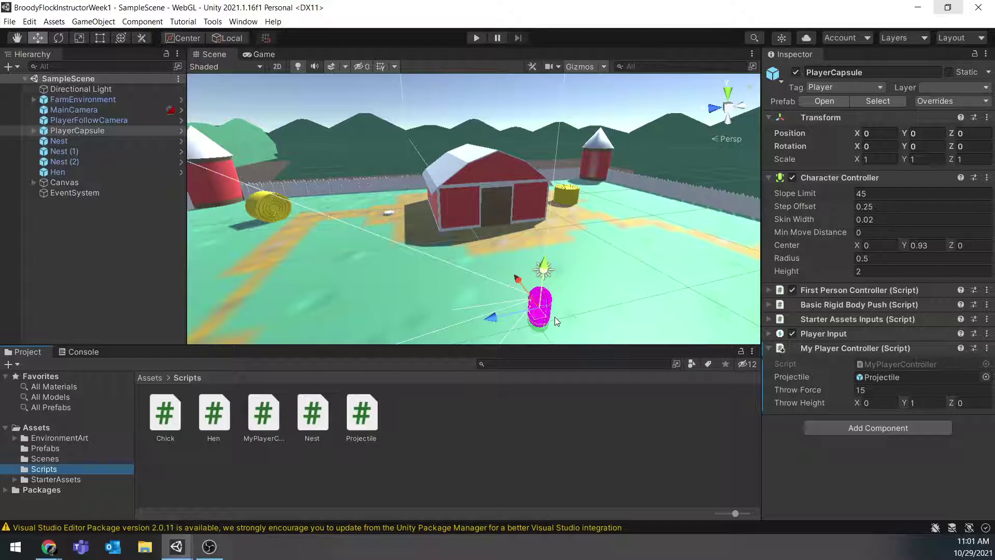
pyautogui.click(36, 427)
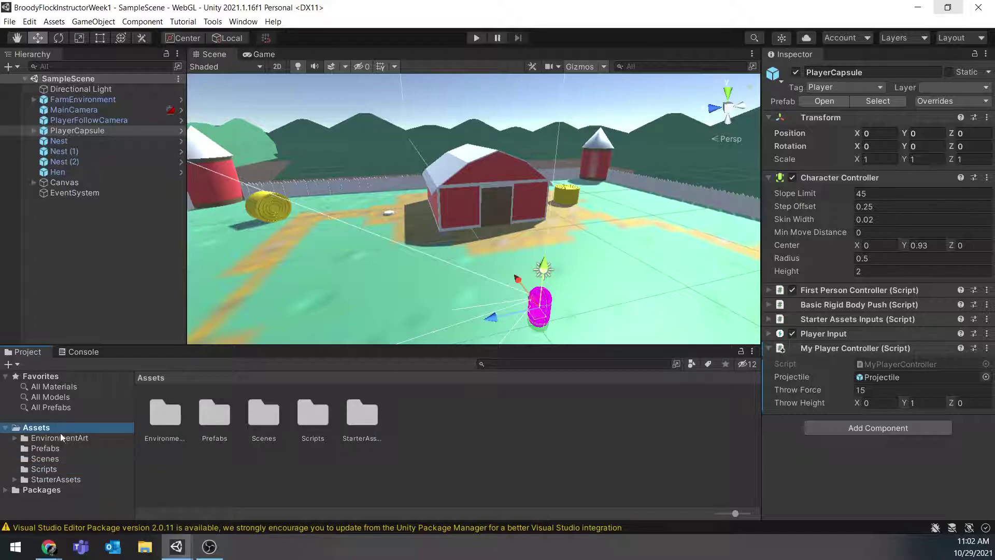
pyautogui.doubleClick(314, 418)
pyautogui.click(167, 419)
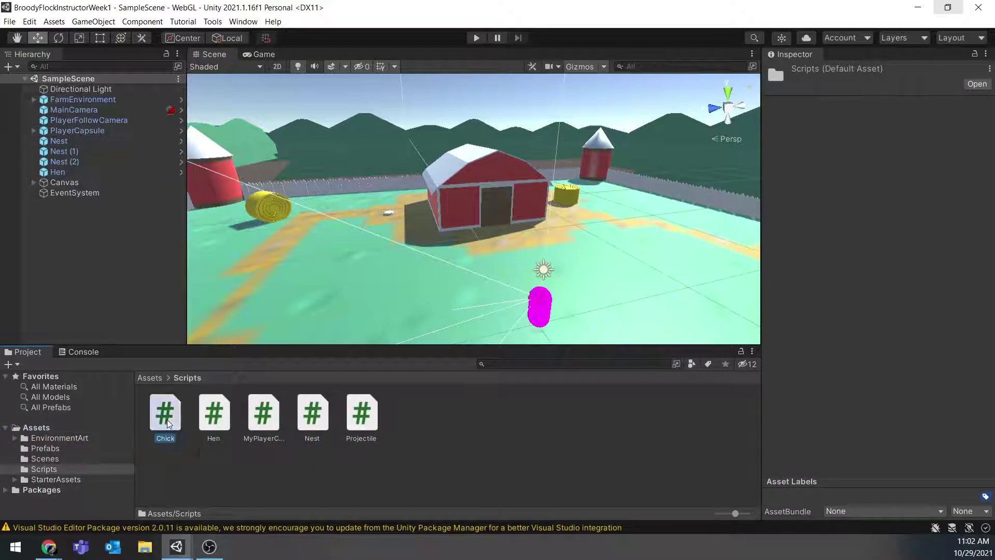
pyautogui.click(219, 421)
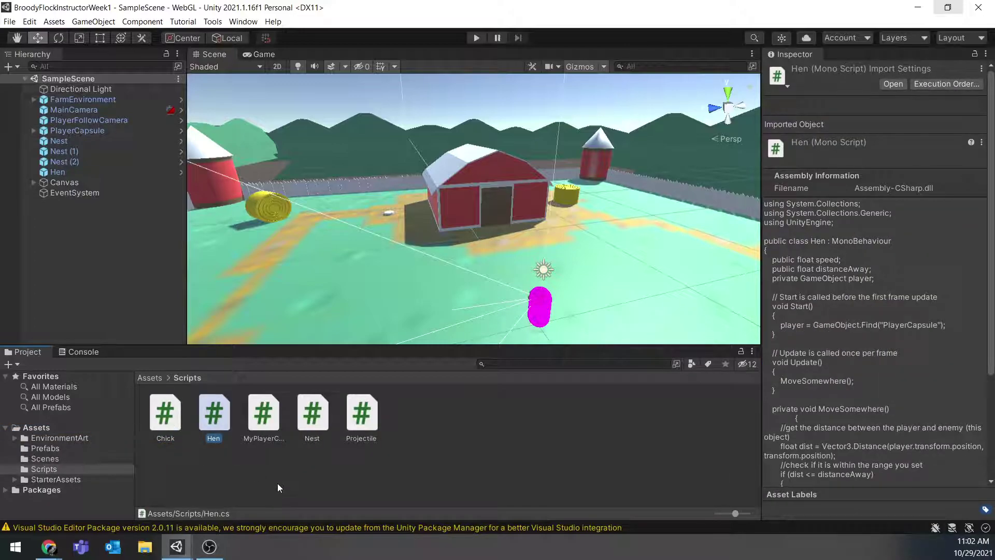
pyautogui.click(259, 409)
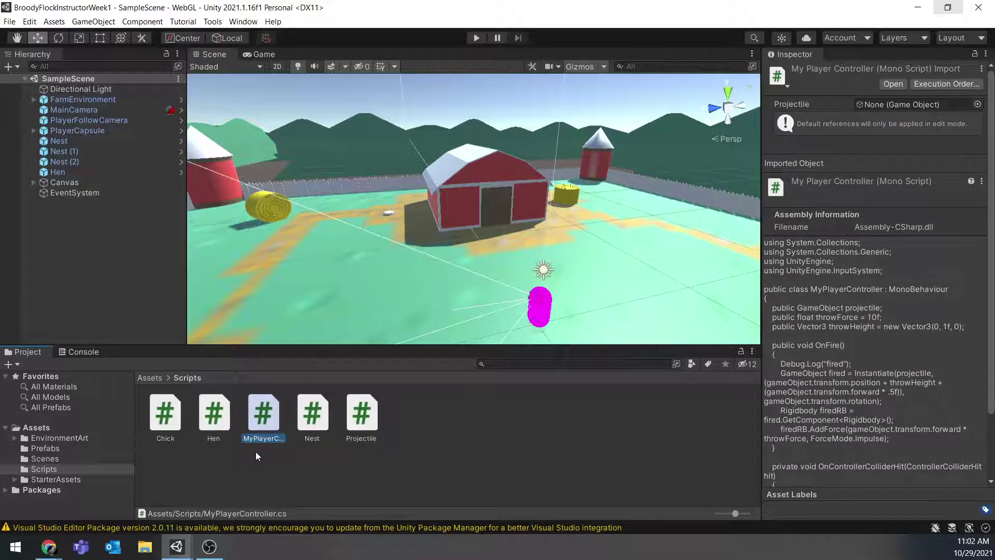
pyautogui.click(315, 421)
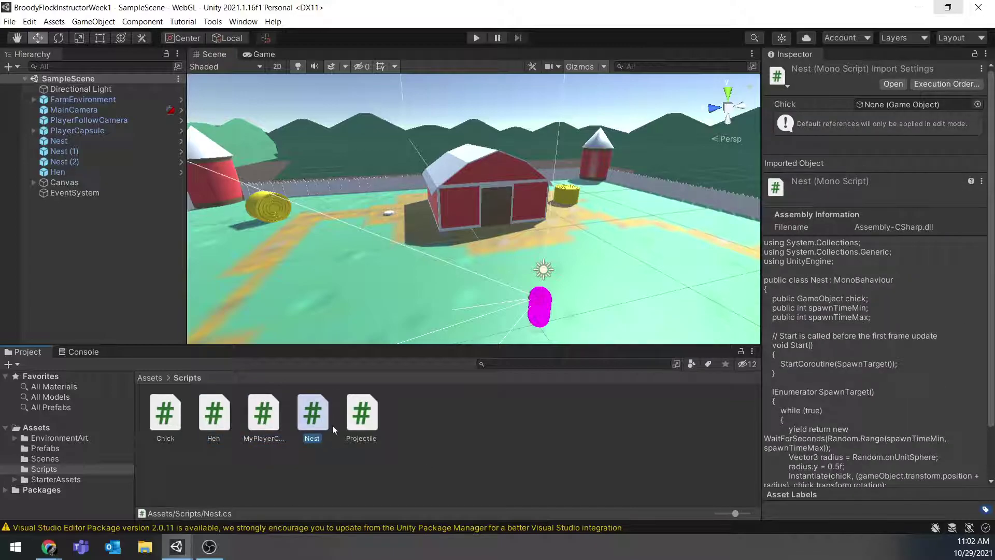
pyautogui.click(356, 412)
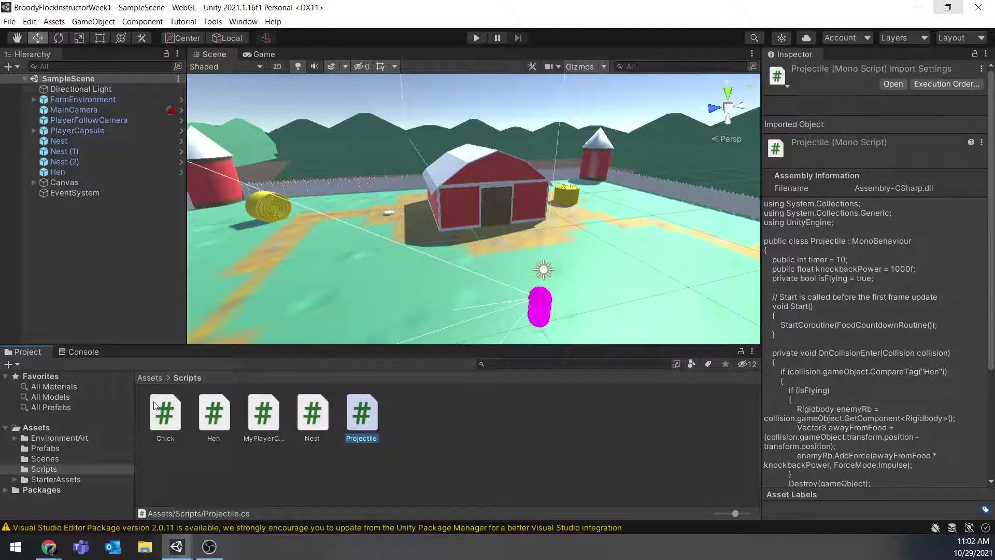
# Open the Prefabs folder and check the prefab requirements on the assignment page in Chrome, returning to Unity.
pyautogui.click(146, 378)
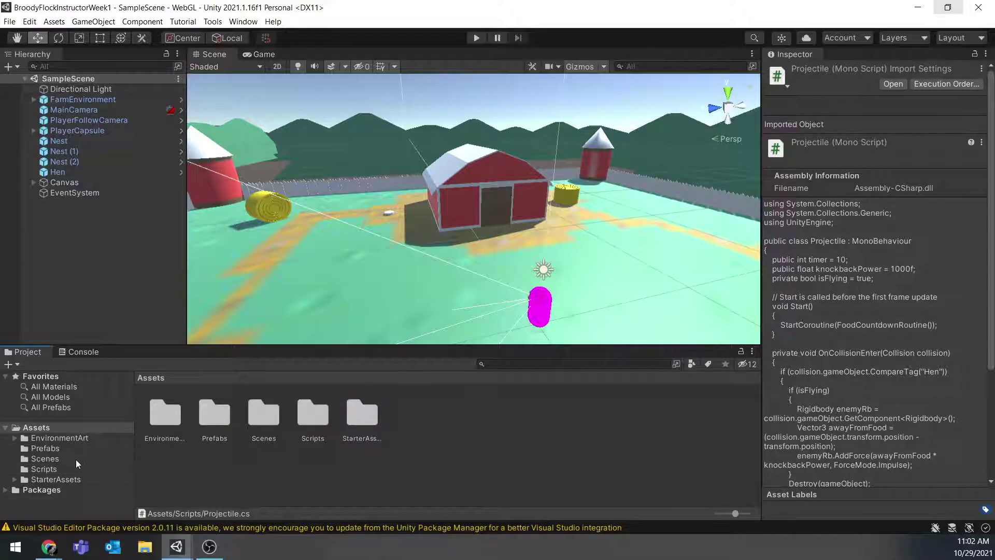
pyautogui.click(45, 446)
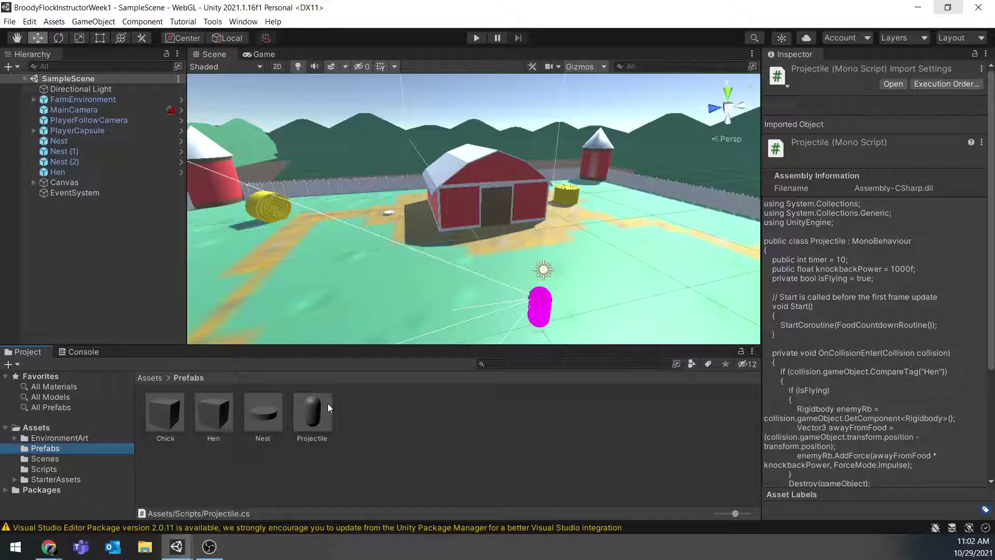
pyautogui.moveTo(50, 547)
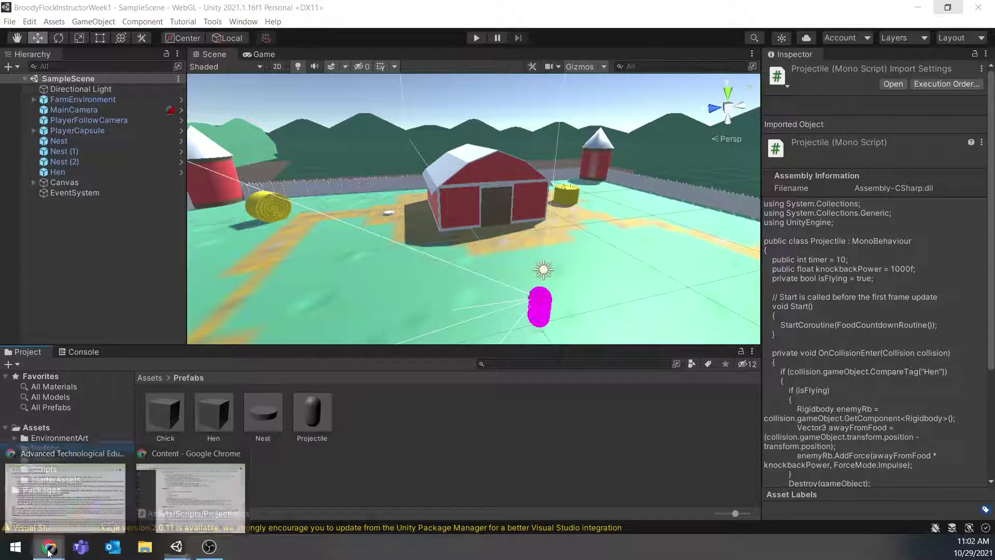
pyautogui.click(189, 498)
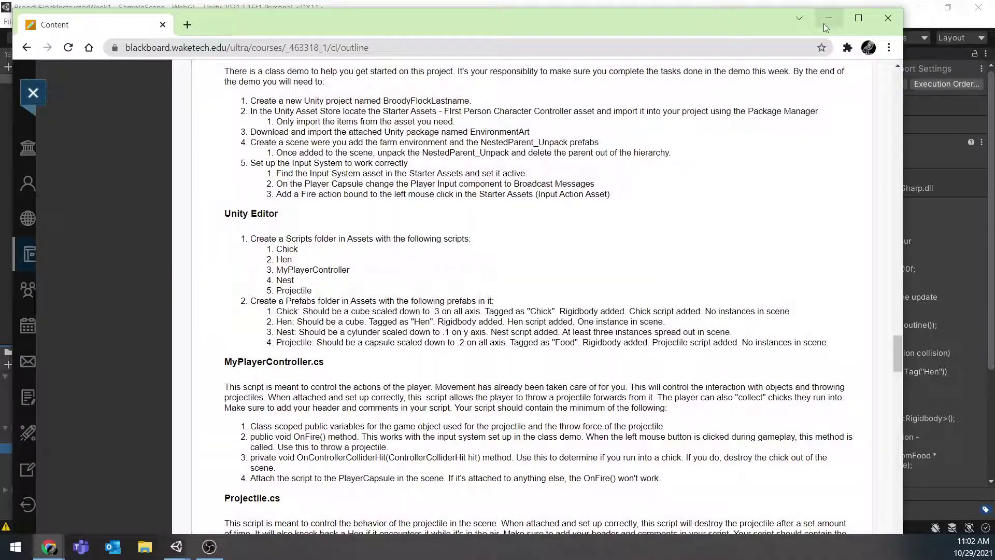
pyautogui.click(828, 18)
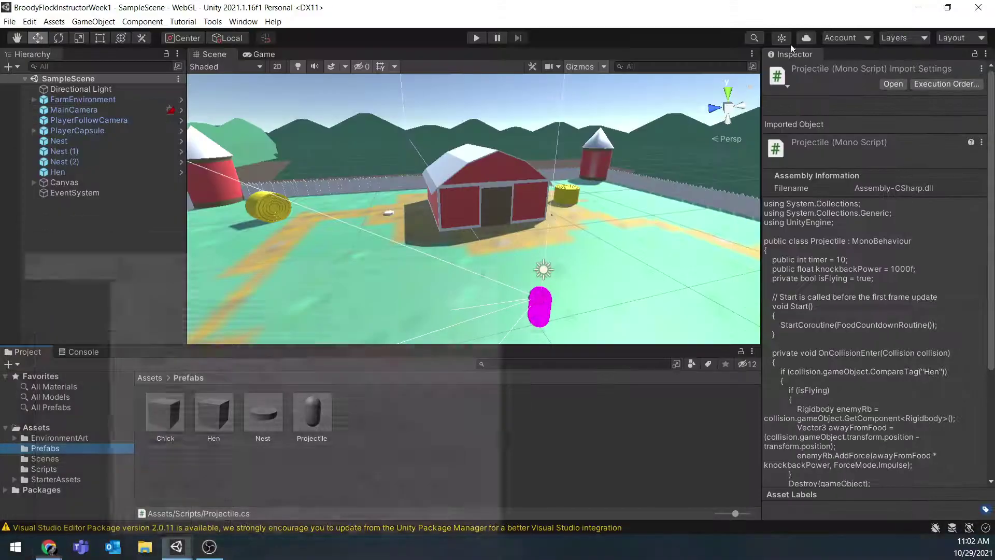
# Open the Chick prefab and examine its tag, scale, Rigidbody and Chick script settings.
pyautogui.click(169, 412)
pyautogui.doubleClick(166, 406)
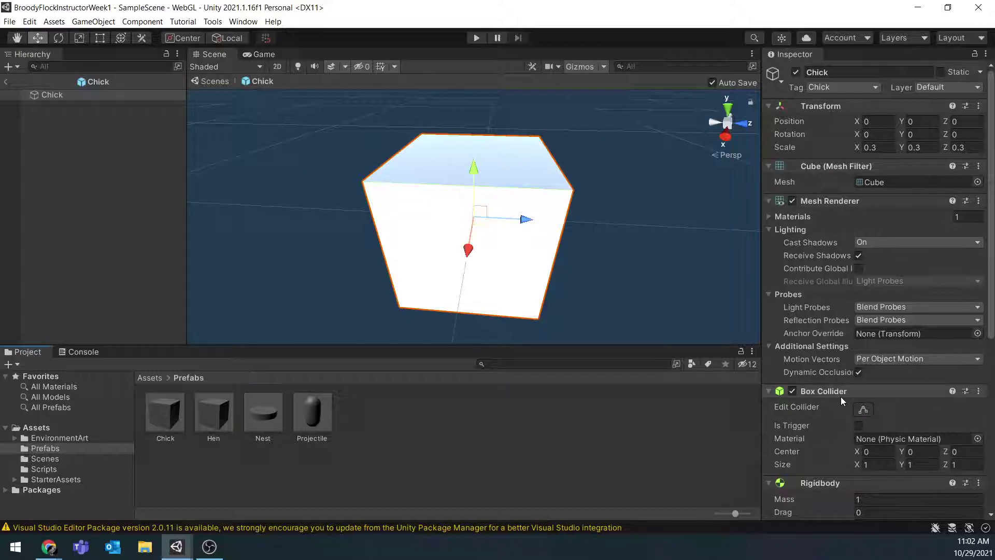
pyautogui.scroll(-6, 840, 396)
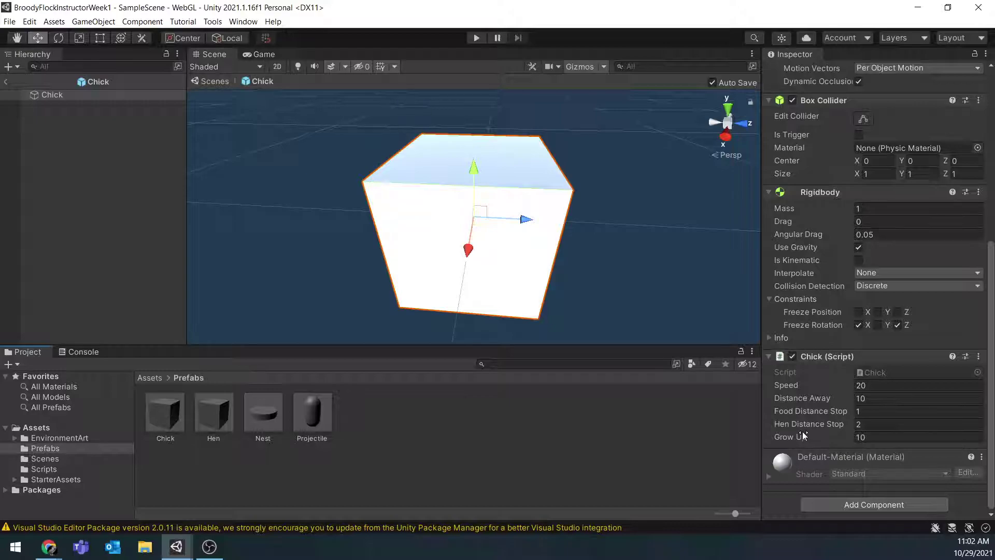
pyautogui.scroll(8, 834, 379)
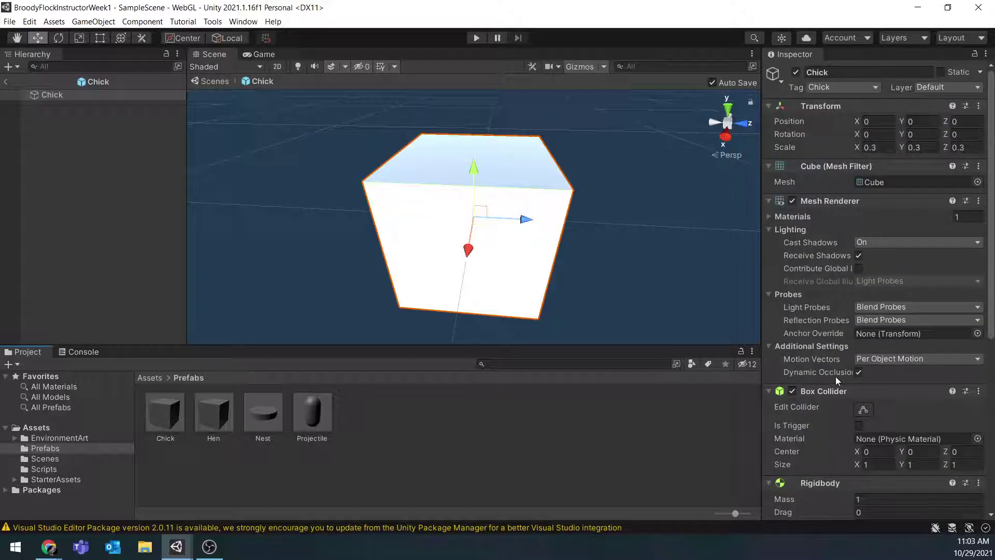
# Examine the Hen prefab's tag, scale, Rigidbody and Hen script settings, plus the Nest prefab's scale and Nest script settings.
pyautogui.click(210, 412)
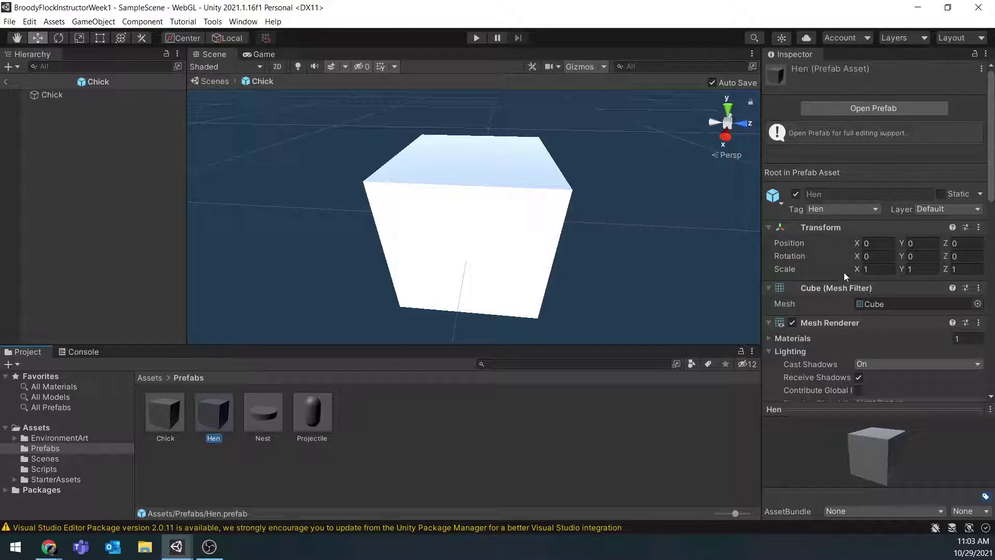
pyautogui.scroll(-10, 894, 255)
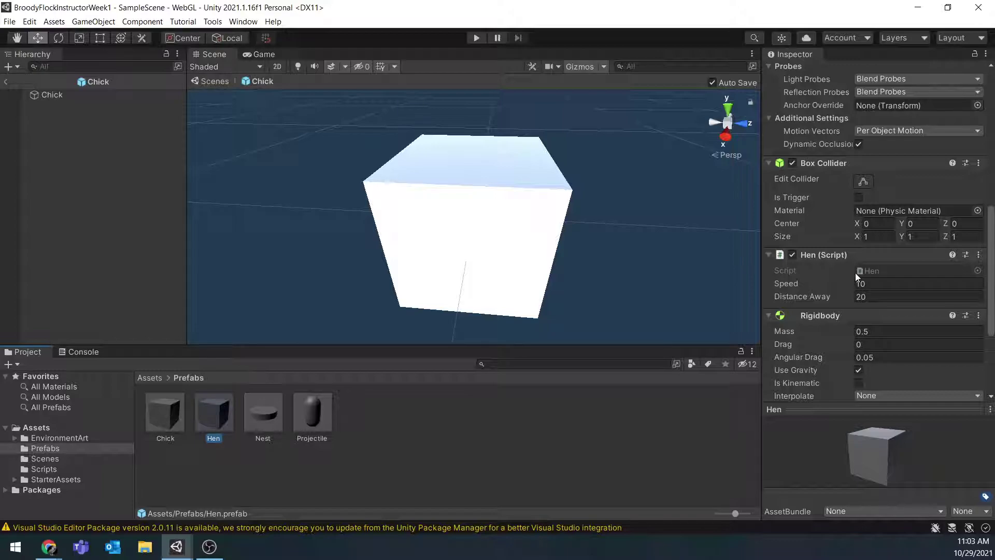
pyautogui.click(262, 414)
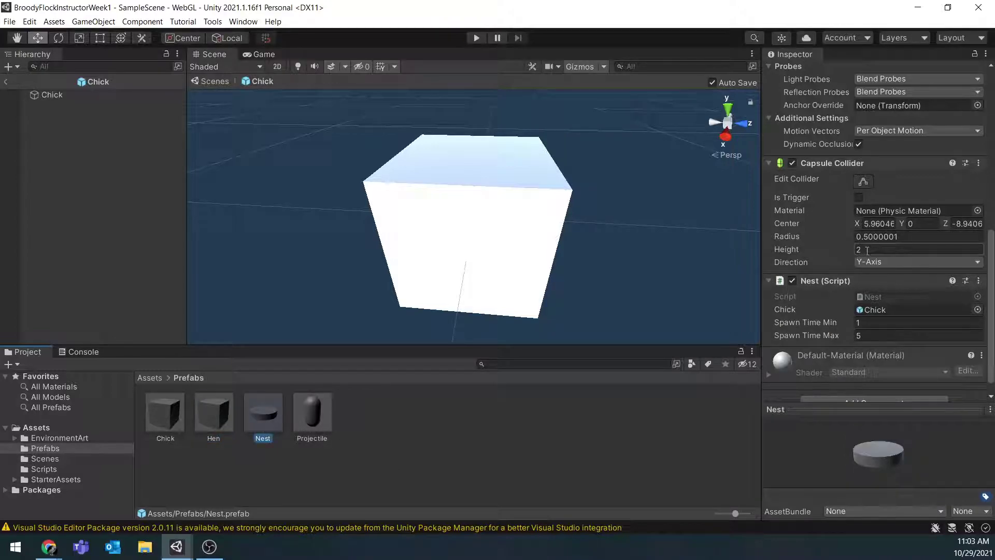
pyautogui.scroll(5, 894, 282)
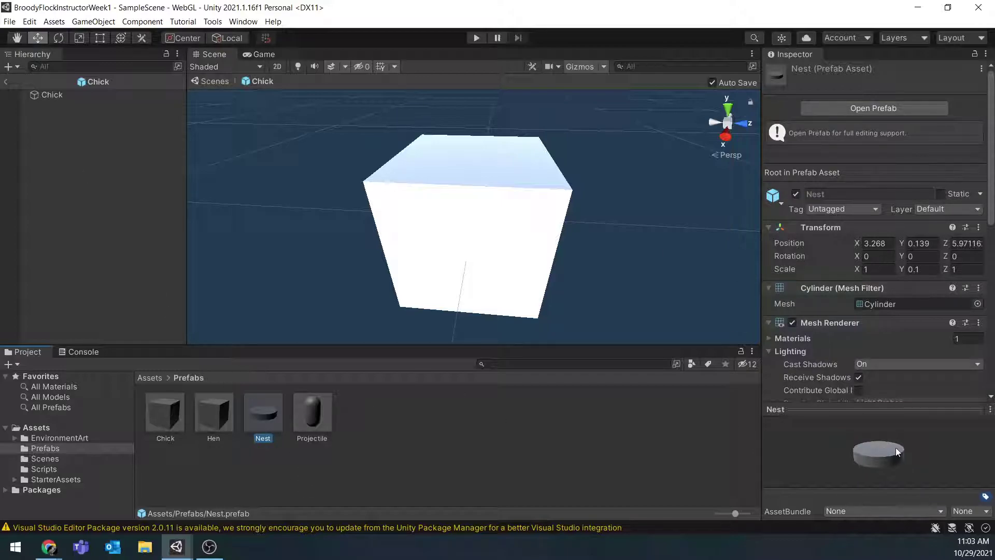
# Look through the 3D object types available for building a prefab and return to the Nest prefab's settings.
pyautogui.rightClick(408, 428)
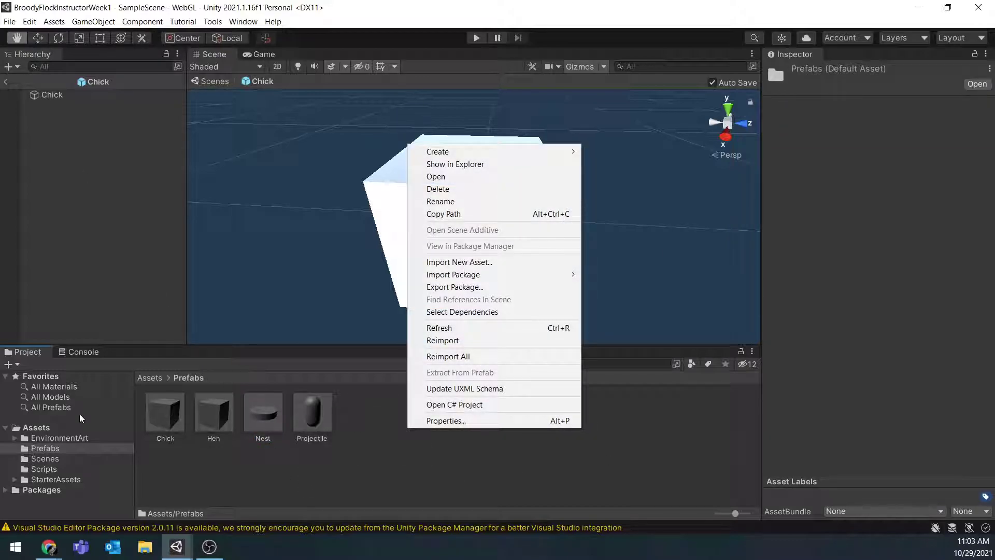
pyautogui.rightClick(57, 250)
pyautogui.moveTo(110, 395)
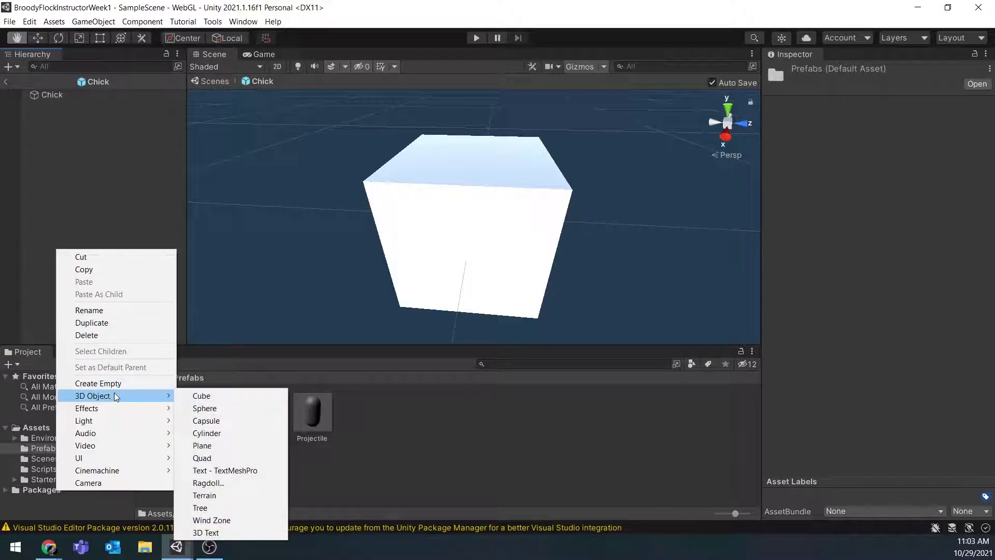
pyautogui.click(319, 412)
pyautogui.click(285, 410)
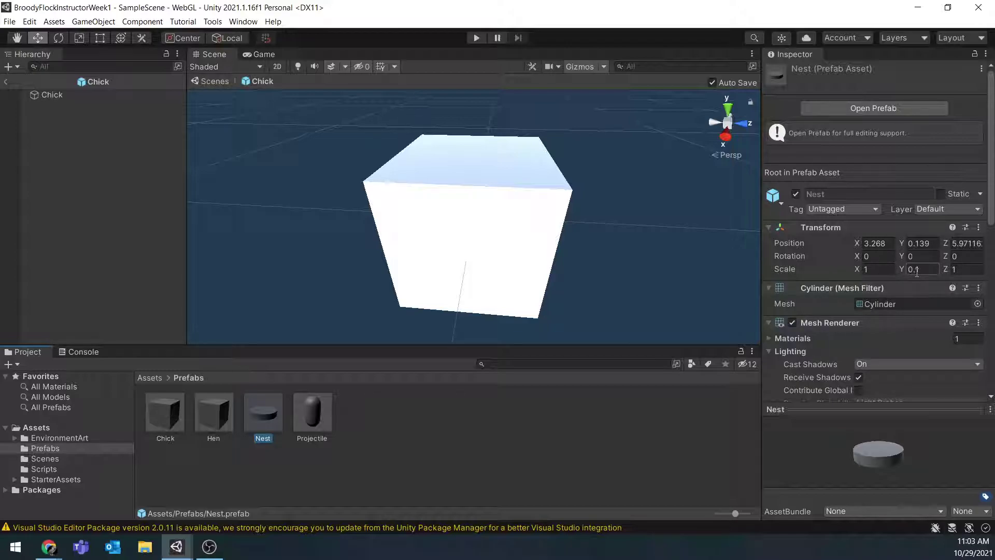
# Open the Nest prefab and examine its scale, Cylinder mesh, Capsule Collider and Nest script settings.
pyautogui.doubleClick(268, 413)
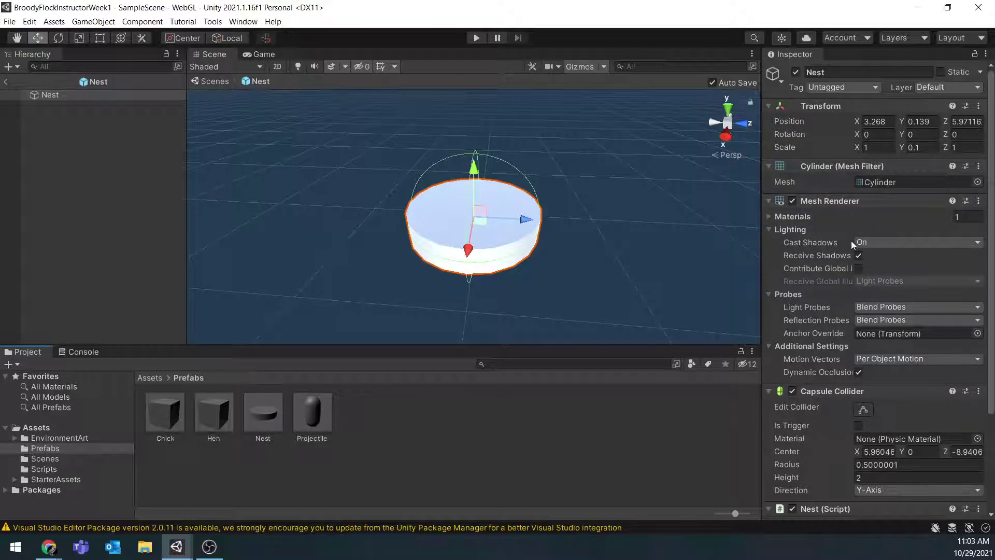
pyautogui.scroll(-4, 851, 240)
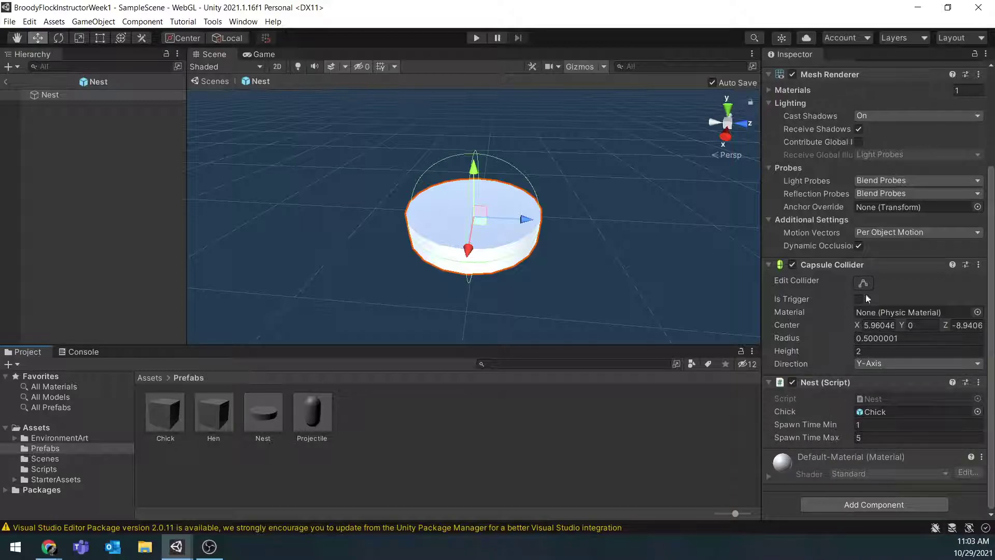
pyautogui.click(856, 424)
pyautogui.scroll(5, 857, 420)
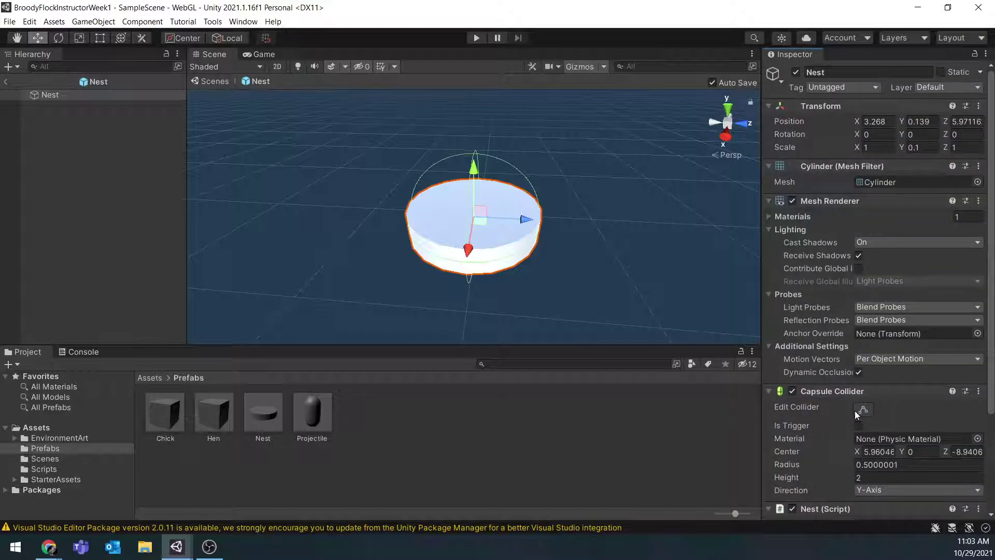
# Open the Projectile prefab, examine its tag, scale, Rigidbody and Projectile script settings, and return to SampleScene.
pyautogui.doubleClick(315, 412)
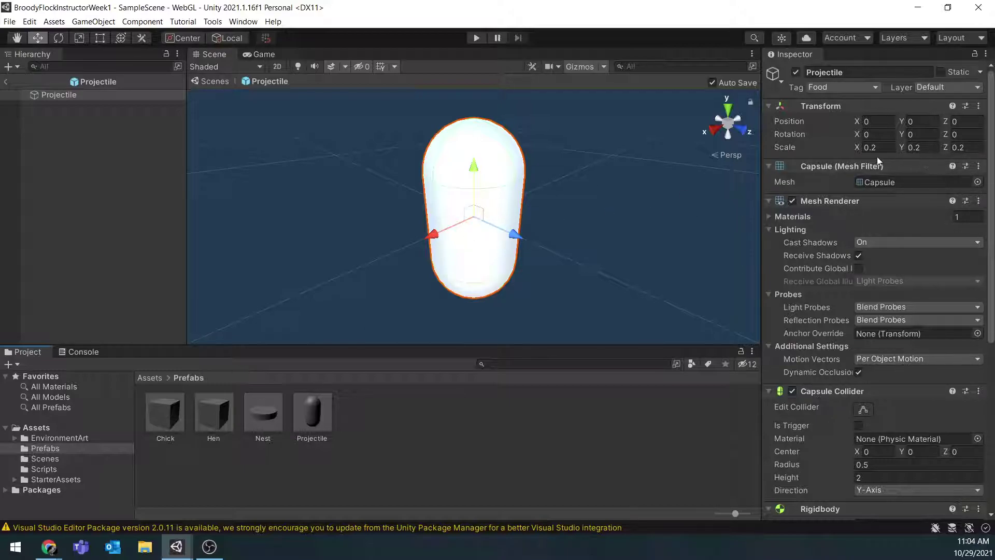
pyautogui.scroll(-5, 926, 275)
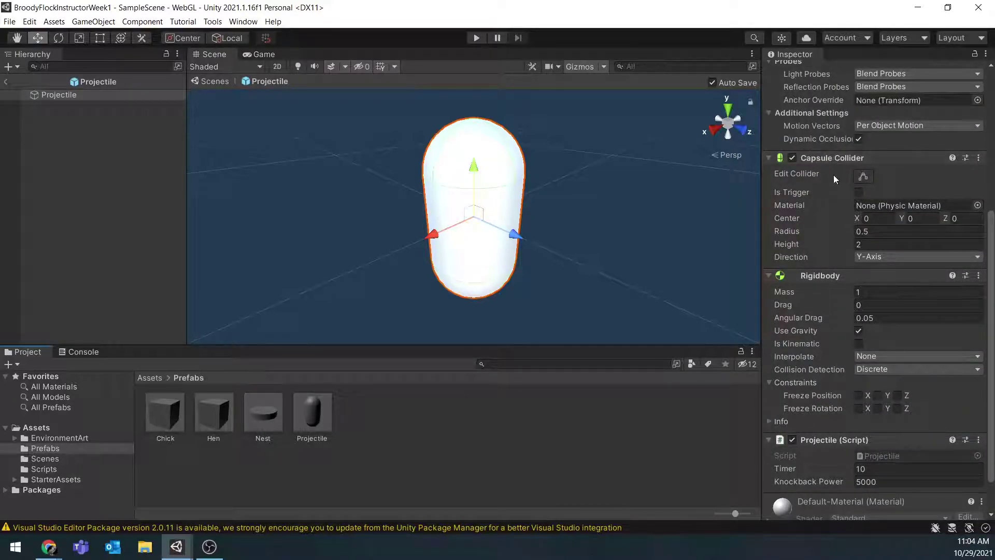
pyautogui.scroll(-1, 854, 304)
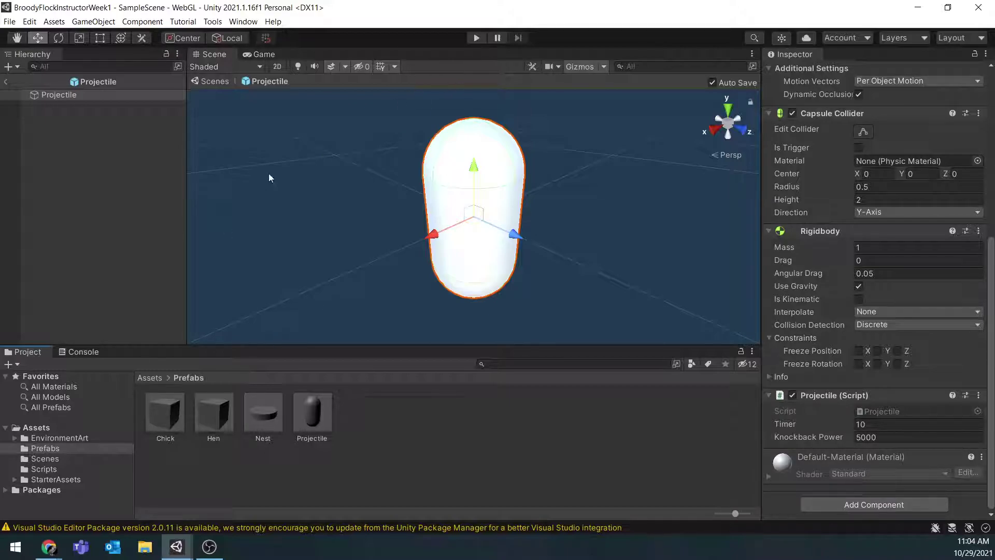
pyautogui.click(5, 82)
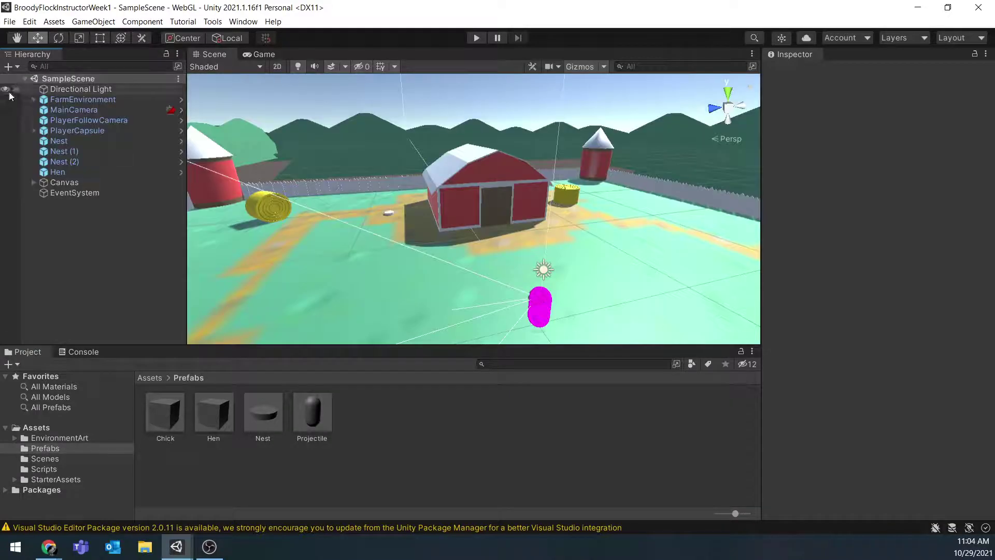
# Run SampleScene in play mode and throw three projectiles while walking the player forward.
pyautogui.click(476, 39)
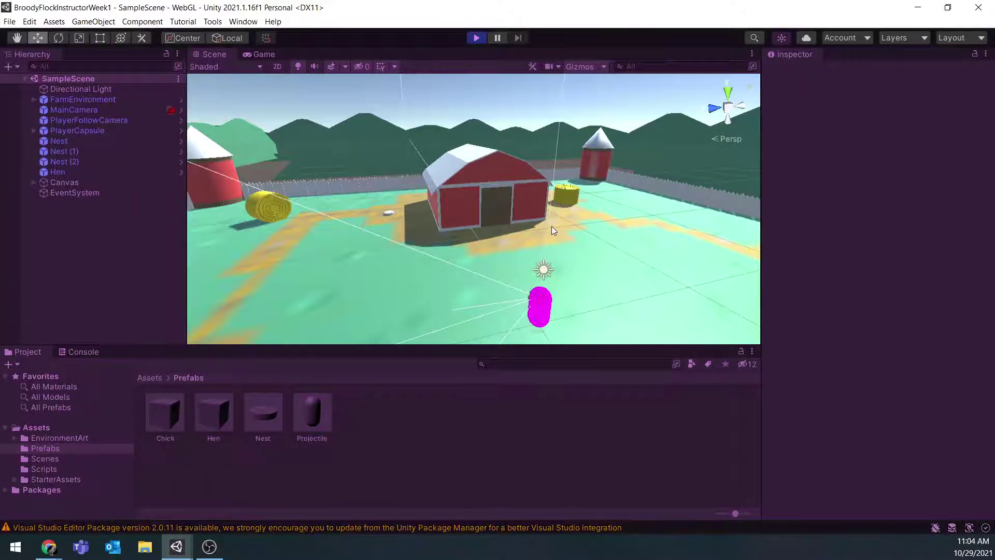
pyautogui.press('space')
pyautogui.press('space')
pyautogui.press('space')
pyautogui.press('w')
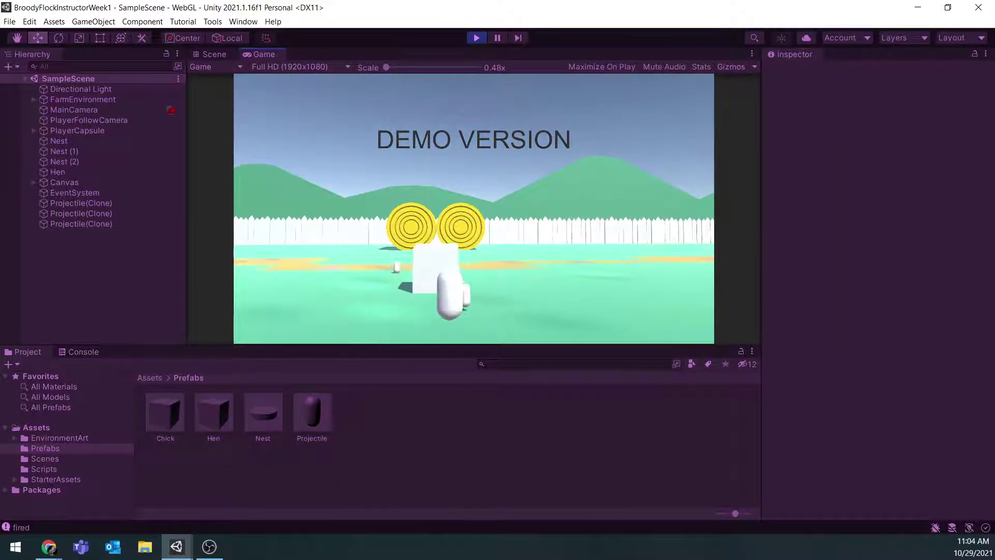
# Walk the player around the farm to test how hens, chicks and projectiles interact, and stop play mode.
pyautogui.press('w')
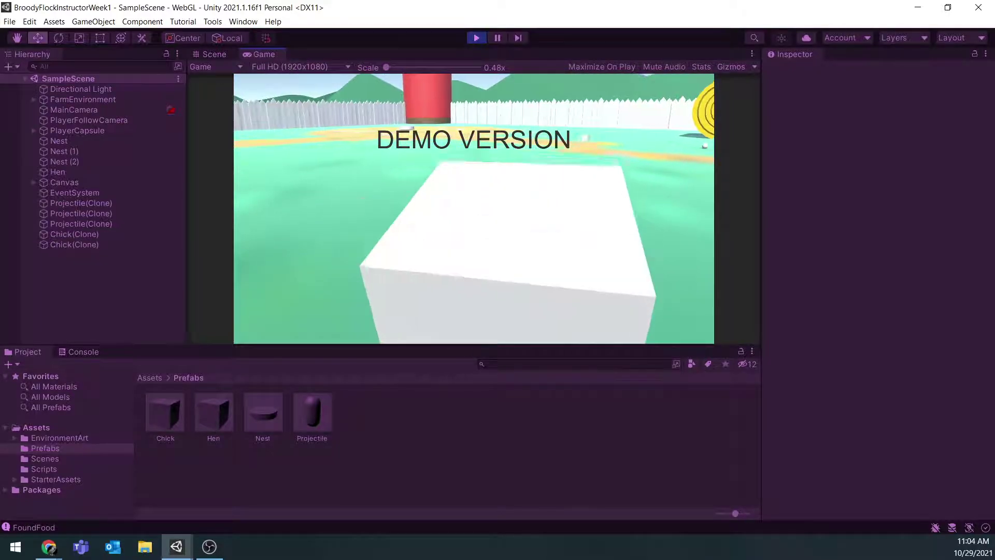
pyautogui.press('w')
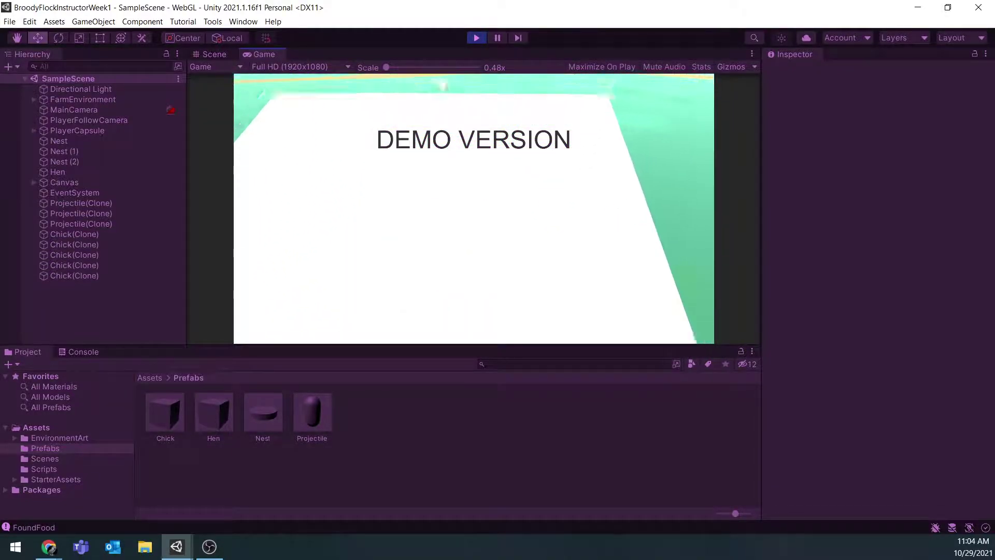
pyautogui.press('w')
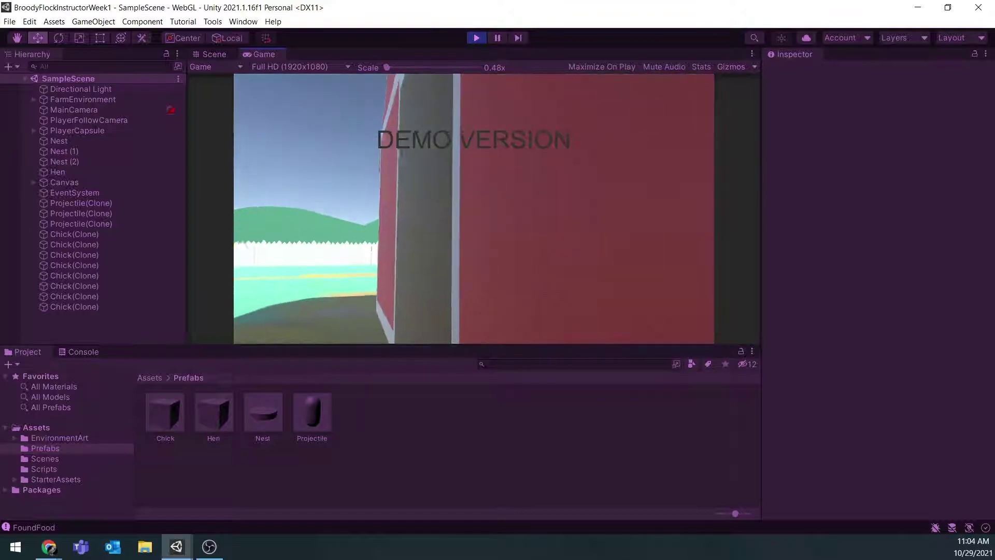
pyautogui.press('w')
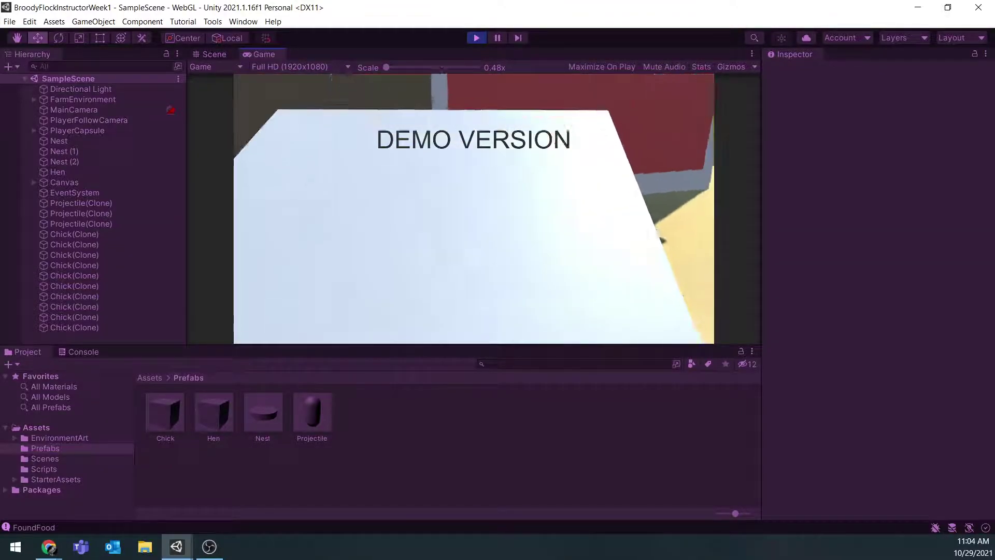
pyautogui.press('w')
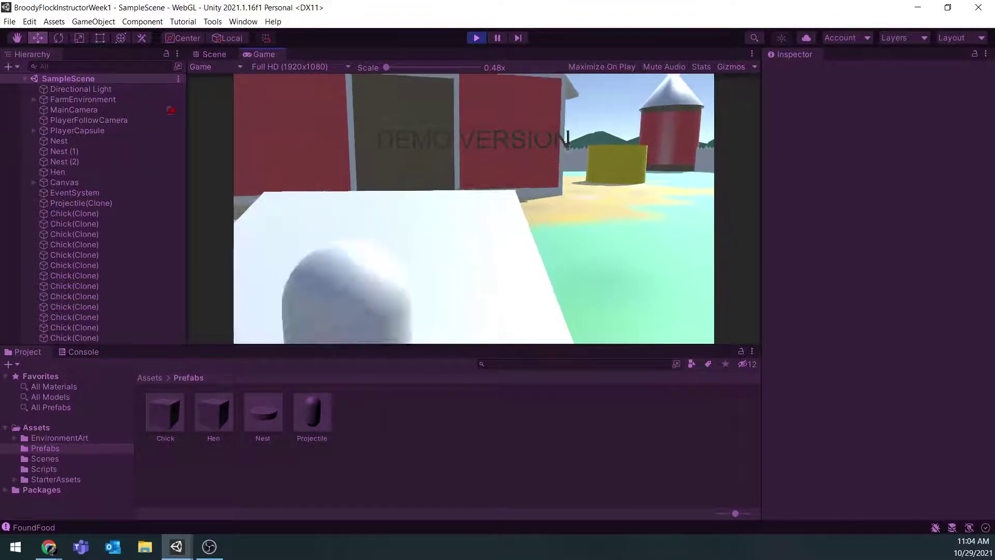
pyautogui.press('w')
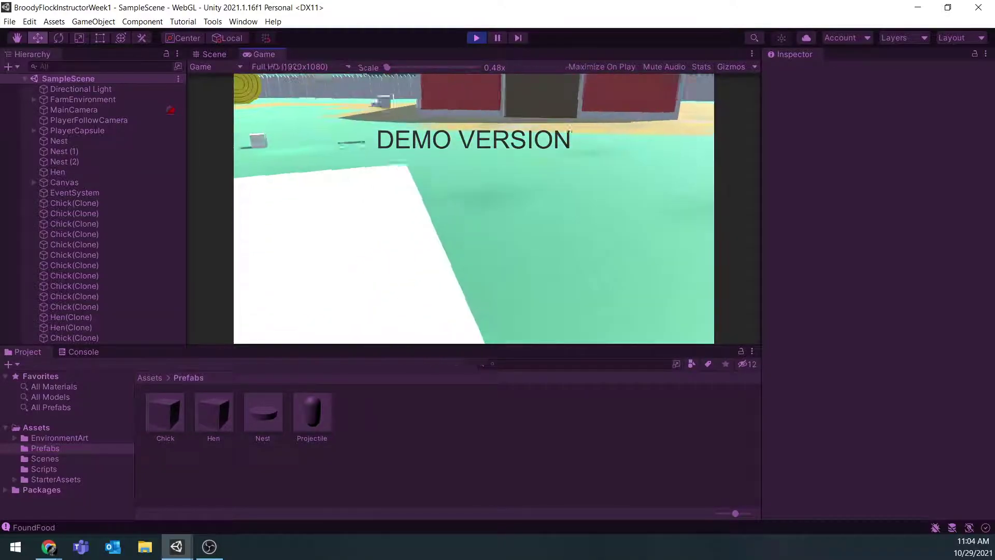
pyautogui.press('w')
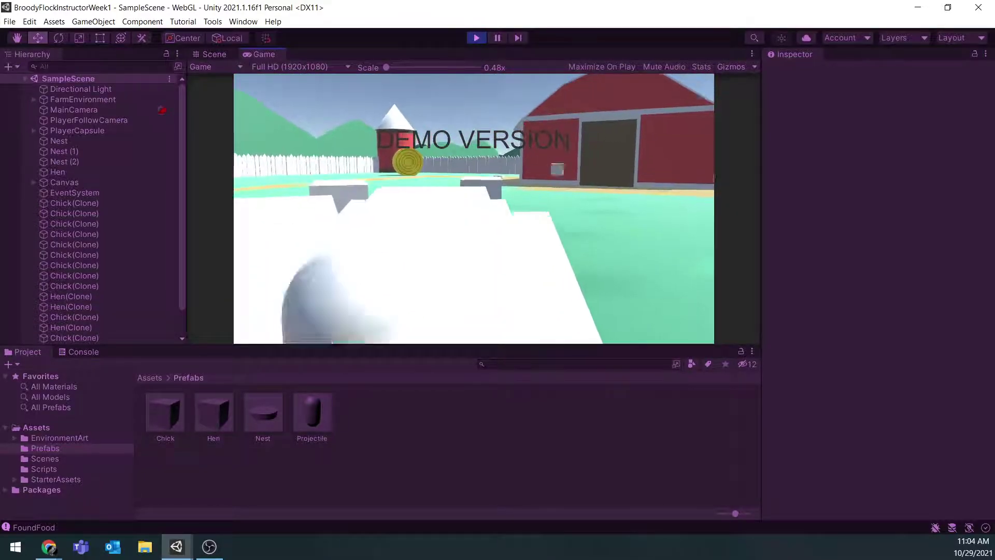
pyautogui.press('space')
pyautogui.press('w')
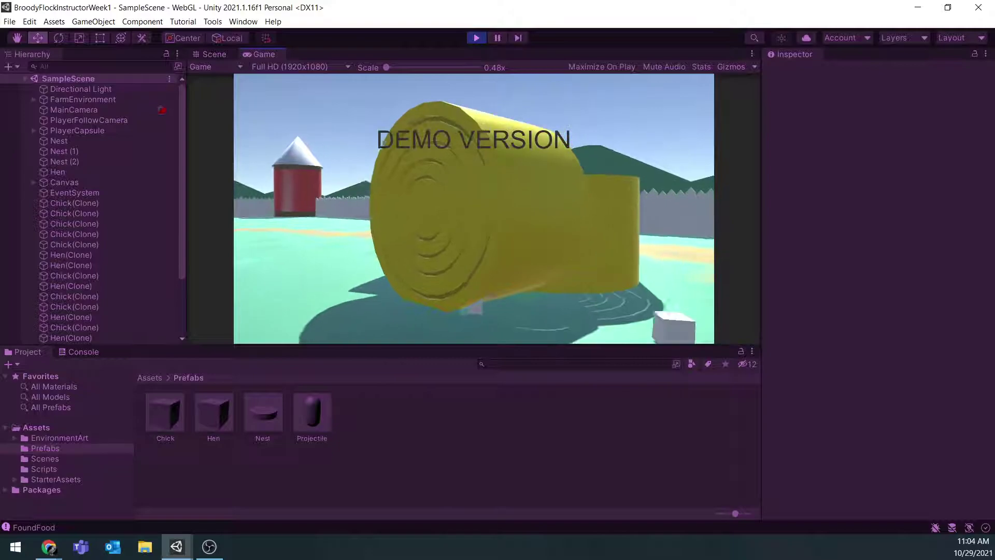
pyautogui.press('space')
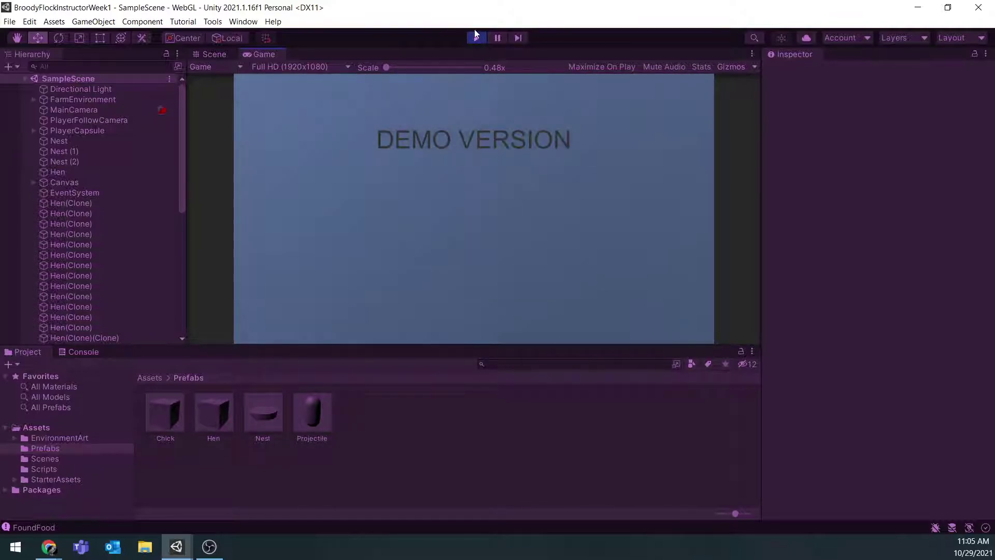
pyautogui.click(477, 38)
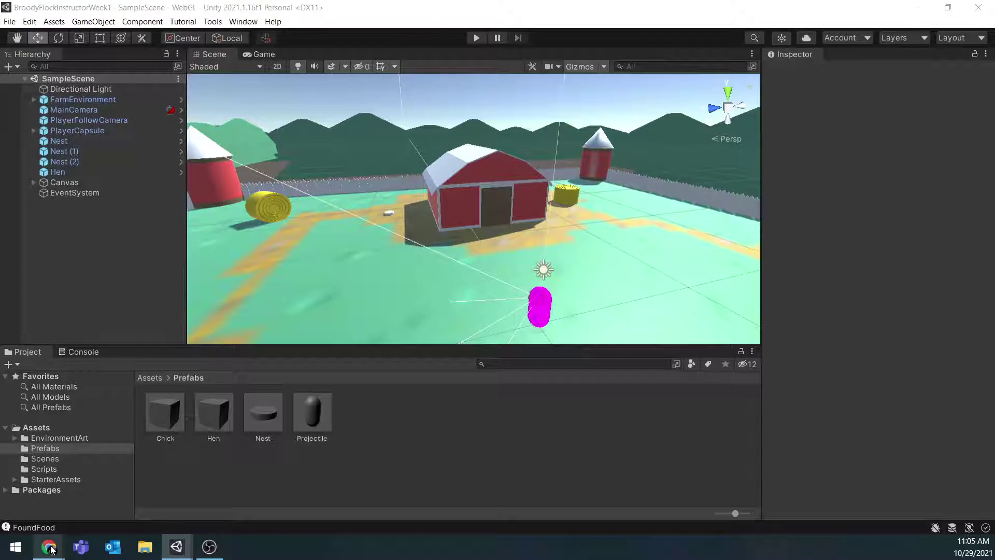
# Switch to the assignment page in Chrome and review the MyPlayerController.cs requirements.
pyautogui.moveTo(49, 546)
pyautogui.click(190, 497)
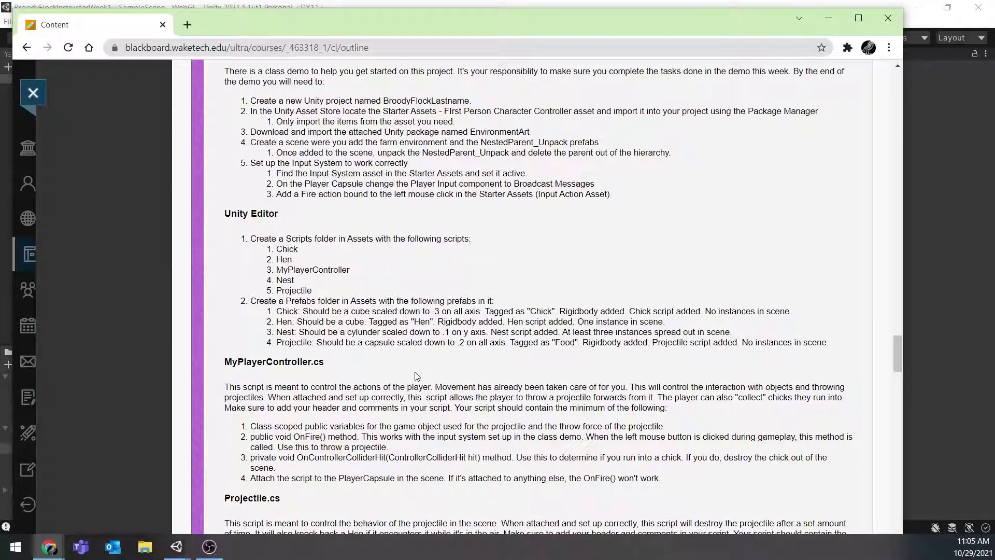
pyautogui.scroll(-4, 499, 370)
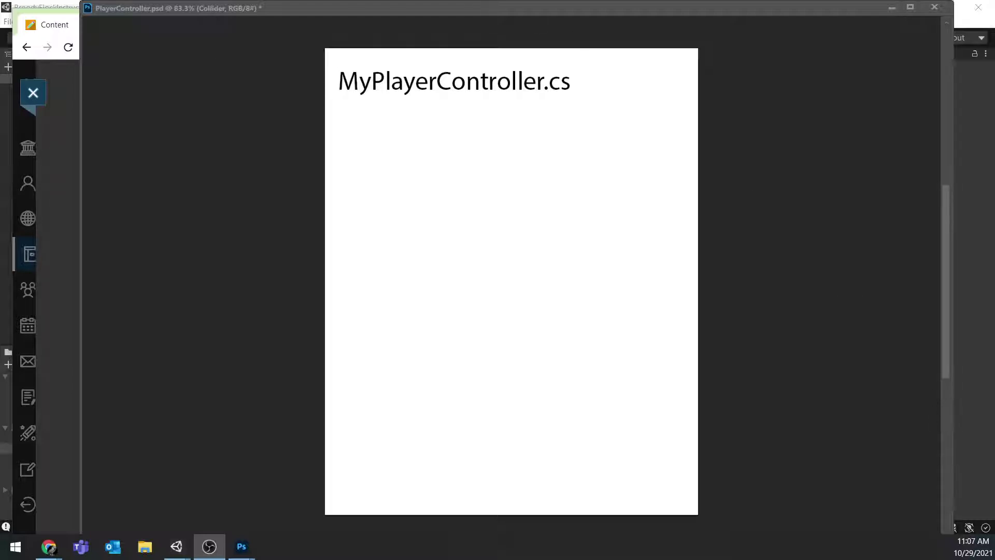
# Switch to PlayerController.psd in Photoshop, enlarge the view and reveal the usings, Class Scoped Variables and Methods sections.
pyautogui.click(241, 547)
pyautogui.hotkey('ctrl', 'shift', 'z')
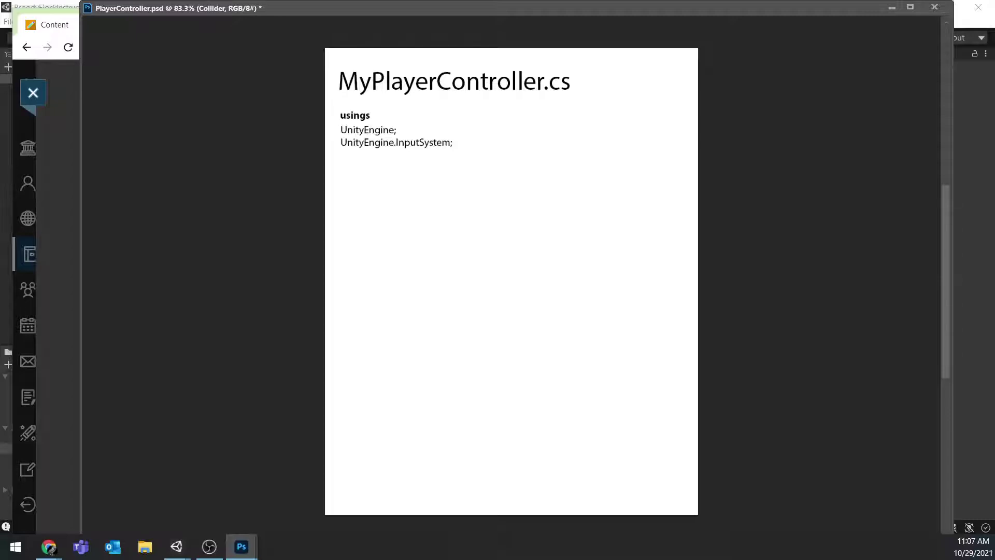
pyautogui.keyDown('alt'); pyautogui.scroll(3, 511, 281); pyautogui.keyUp('alt')
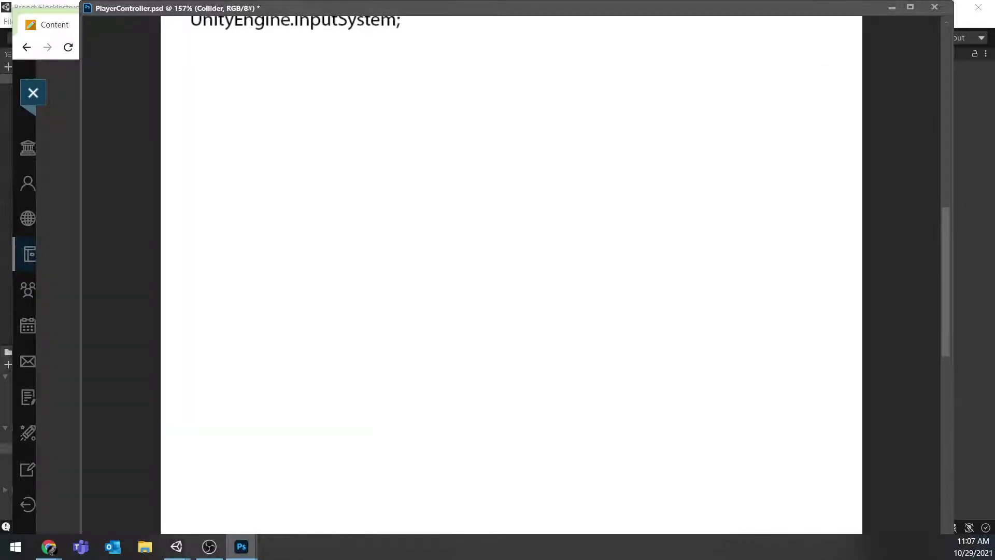
pyautogui.scroll(3, 511, 281)
pyautogui.keyDown('alt'); pyautogui.scroll(1, 511, 281); pyautogui.keyUp('alt')
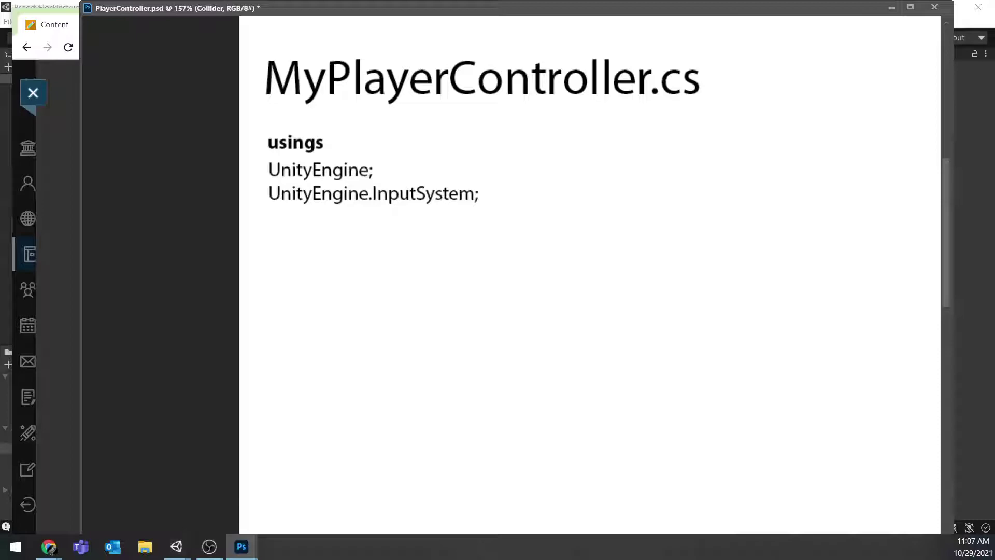
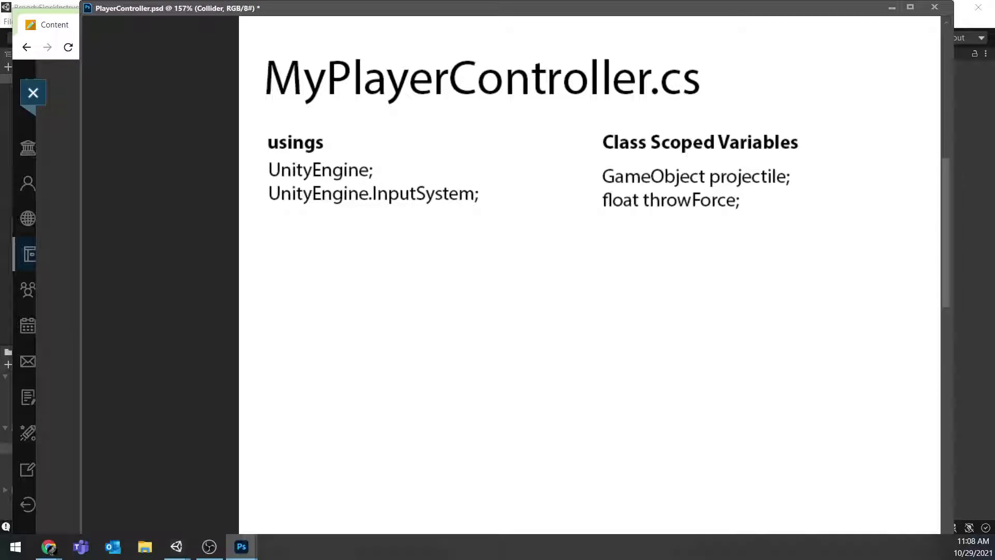
pyautogui.hotkey('ctrl', ',')
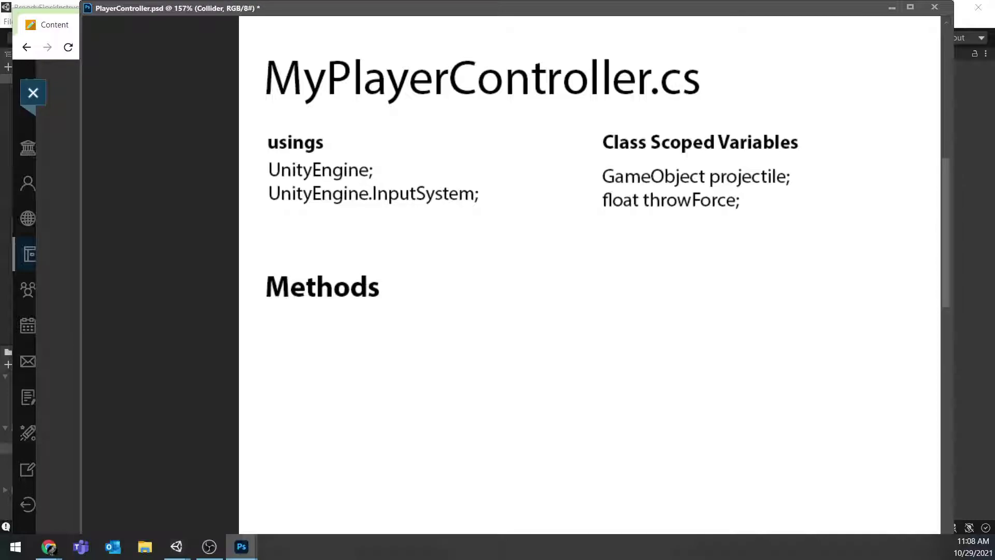